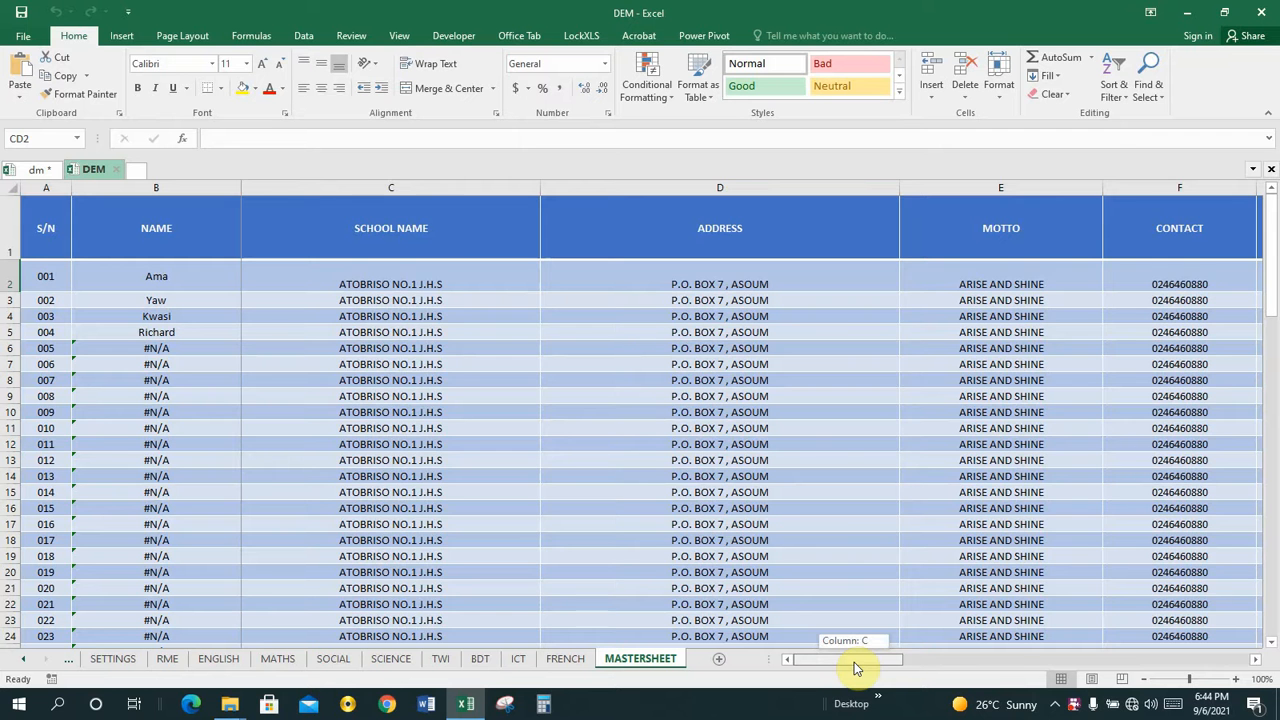
Review the MASTERSHEET columns from the school details through every subject's scores, grades, positions and remarks up to FRENCH REMARKS.
{"action": "left_click_drag", "start_coordinate": [855, 668], "coordinate": [889, 660]}
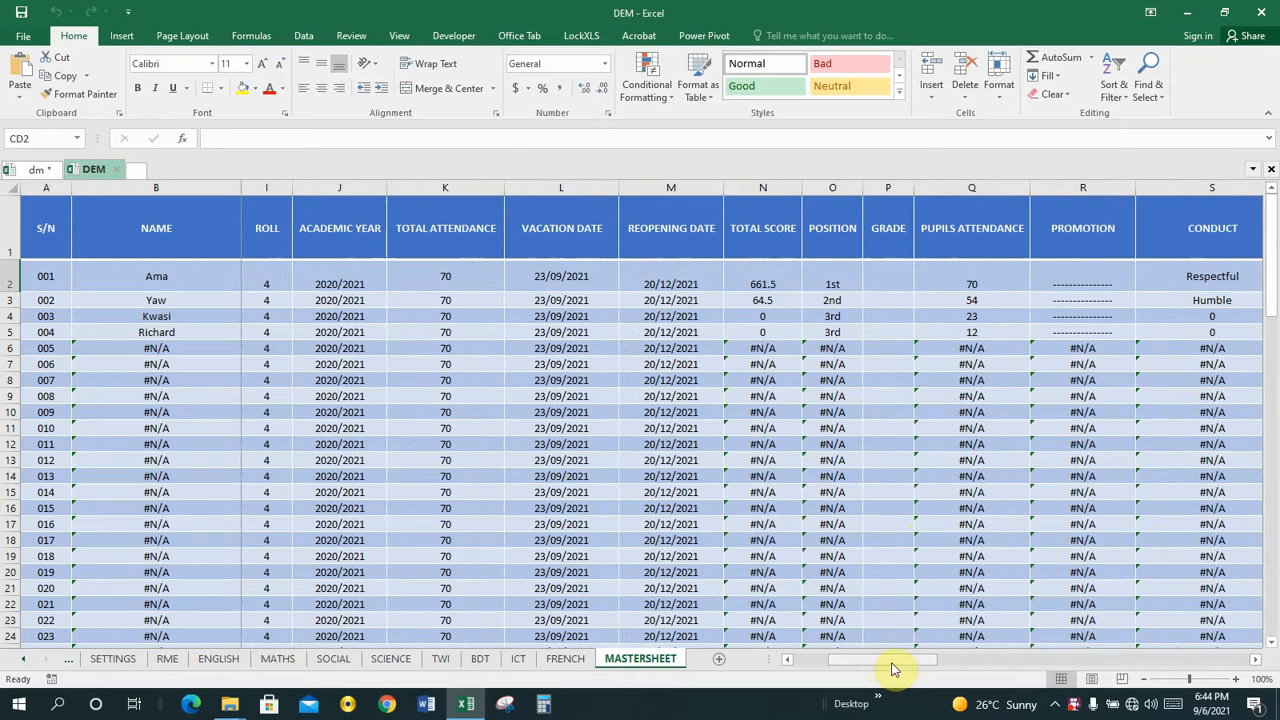
{"action": "left_click_drag", "start_coordinate": [894, 669], "coordinate": [1006, 666]}
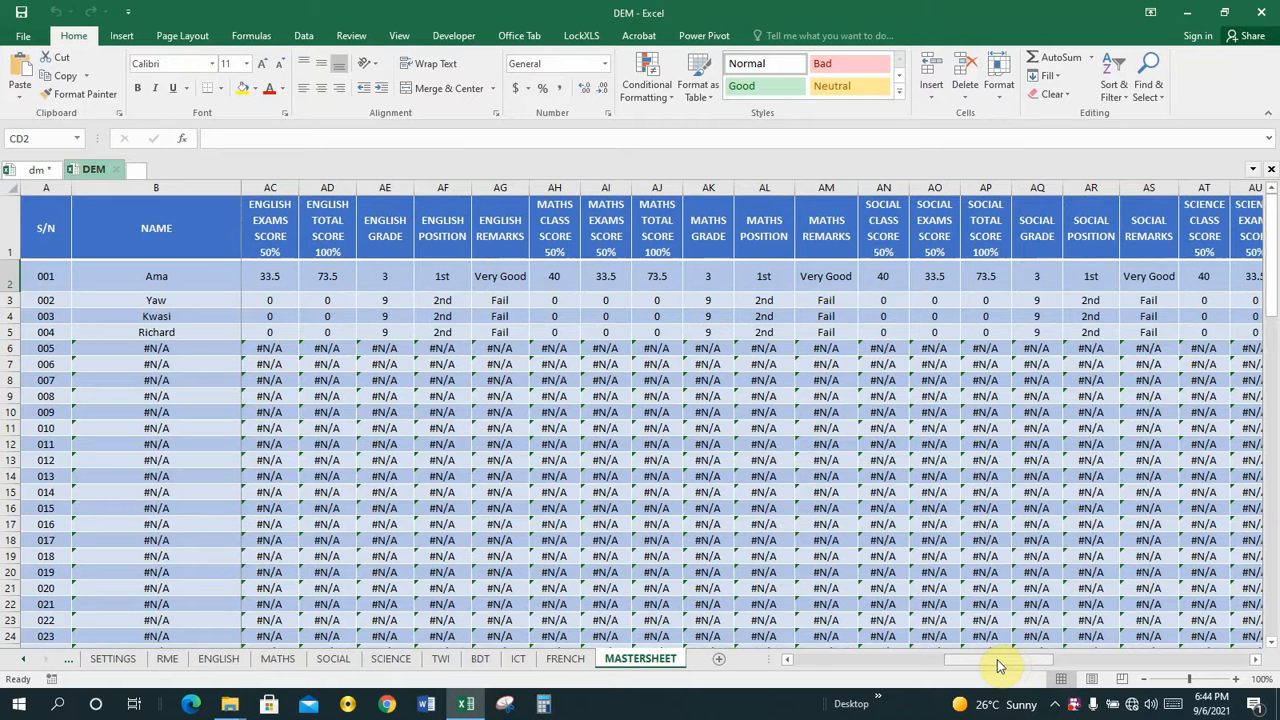
{"action": "left_click_drag", "start_coordinate": [997, 663], "coordinate": [989, 660]}
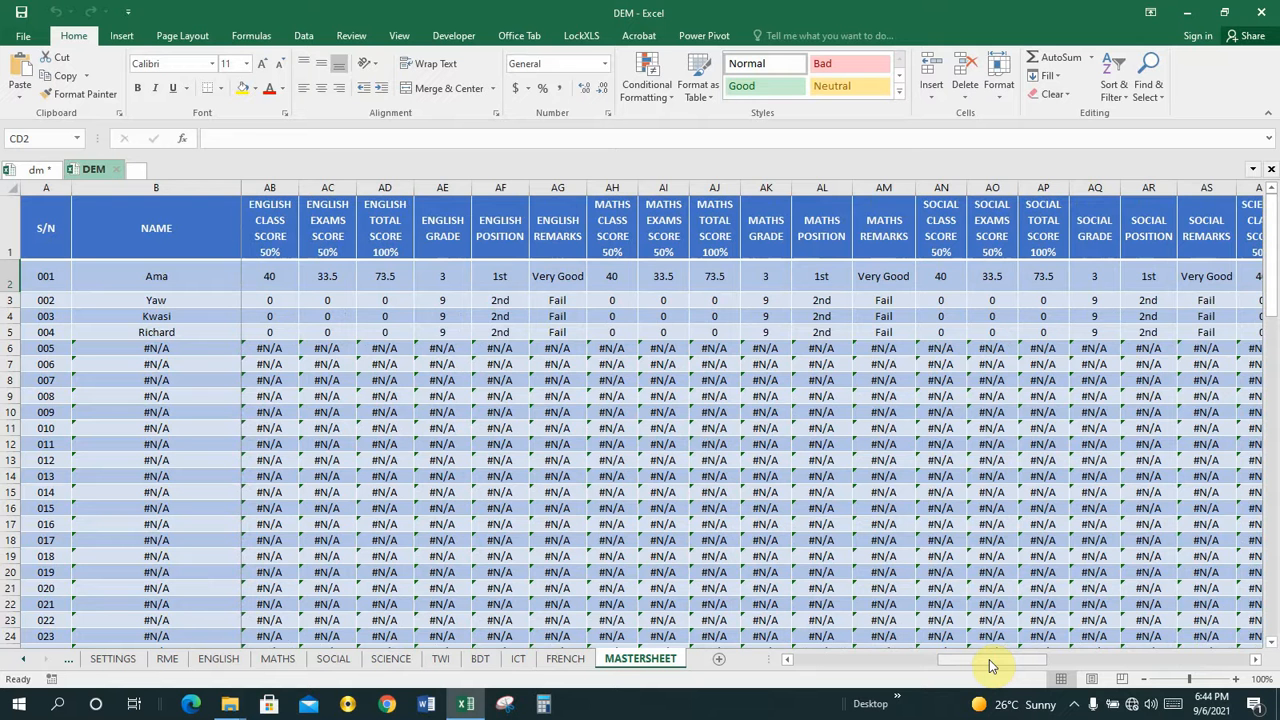
{"action": "left_click_drag", "start_coordinate": [989, 663], "coordinate": [1037, 667]}
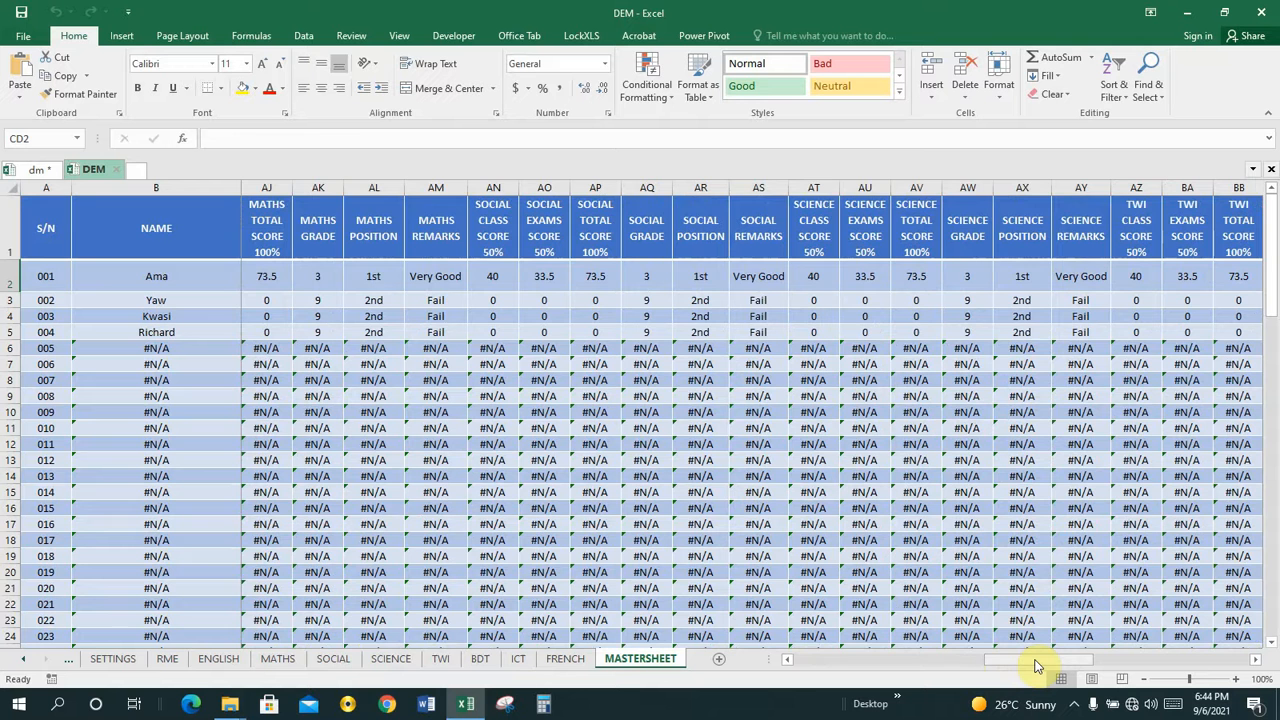
{"action": "left_click_drag", "start_coordinate": [1037, 667], "coordinate": [1084, 657]}
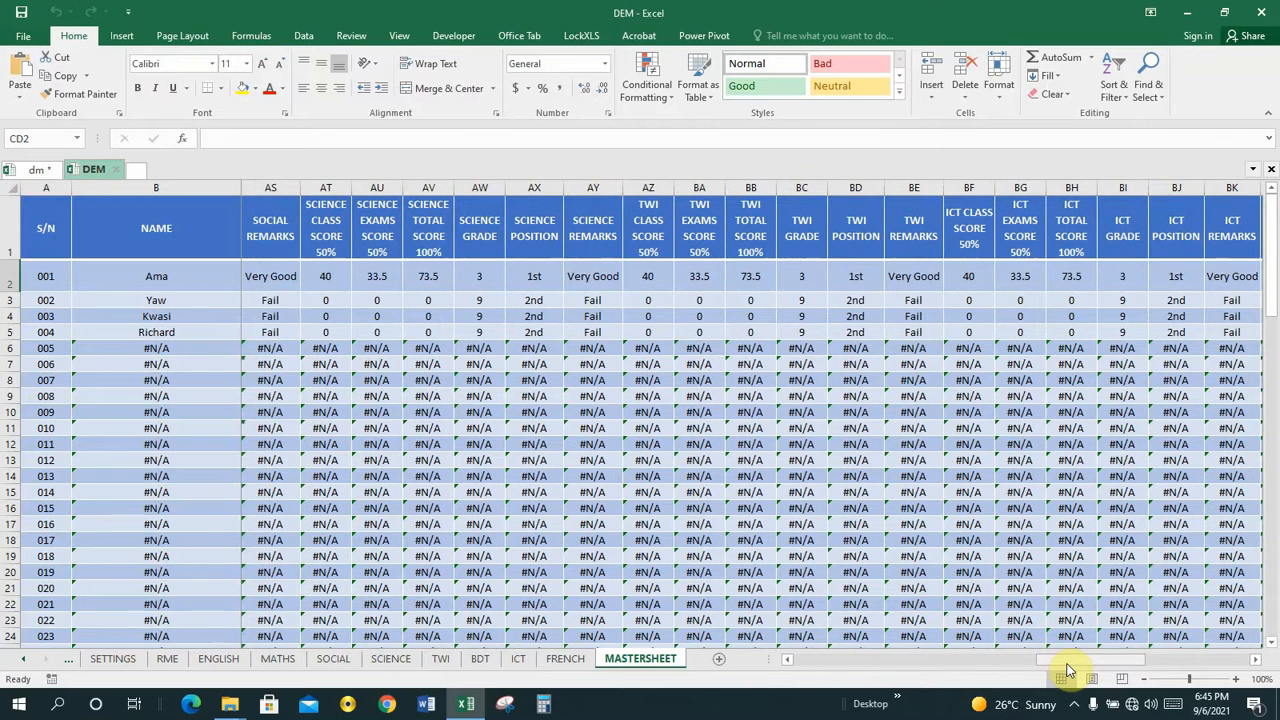
{"action": "left_click_drag", "start_coordinate": [1068, 670], "coordinate": [1131, 665]}
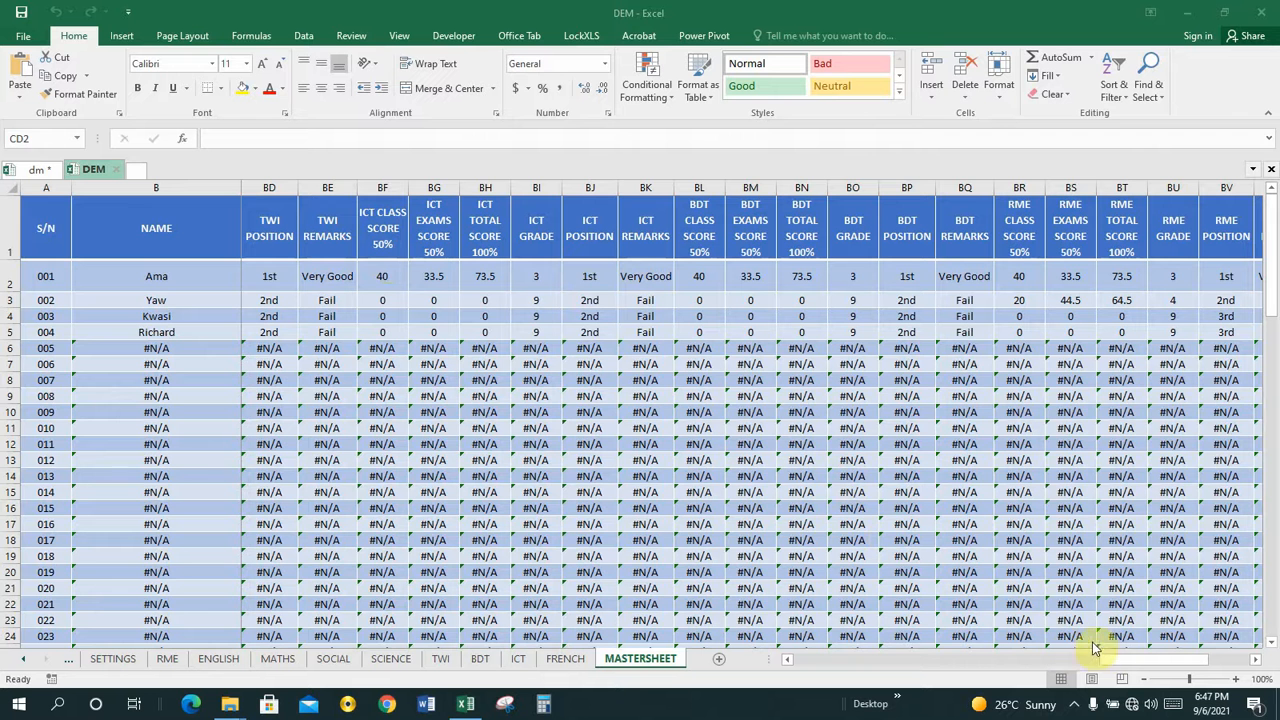
{"action": "left_click", "coordinate": [1127, 665]}
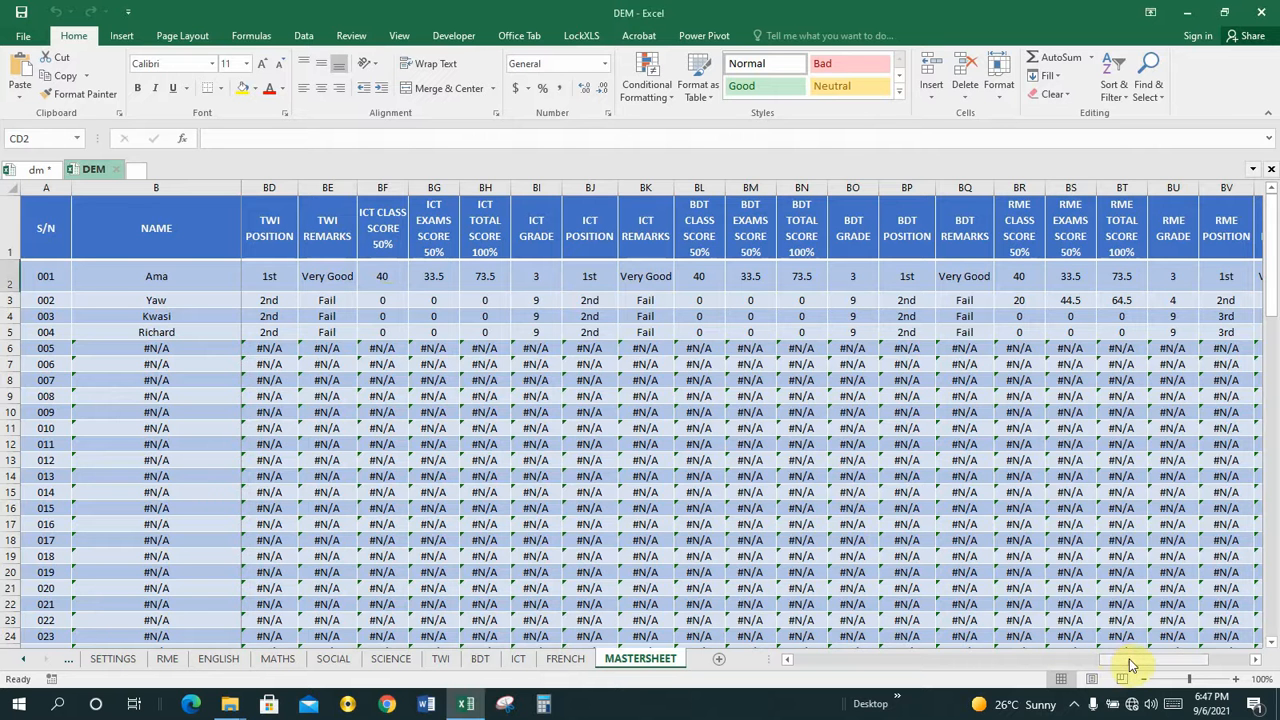
{"action": "left_click_drag", "start_coordinate": [1127, 665], "coordinate": [1178, 668]}
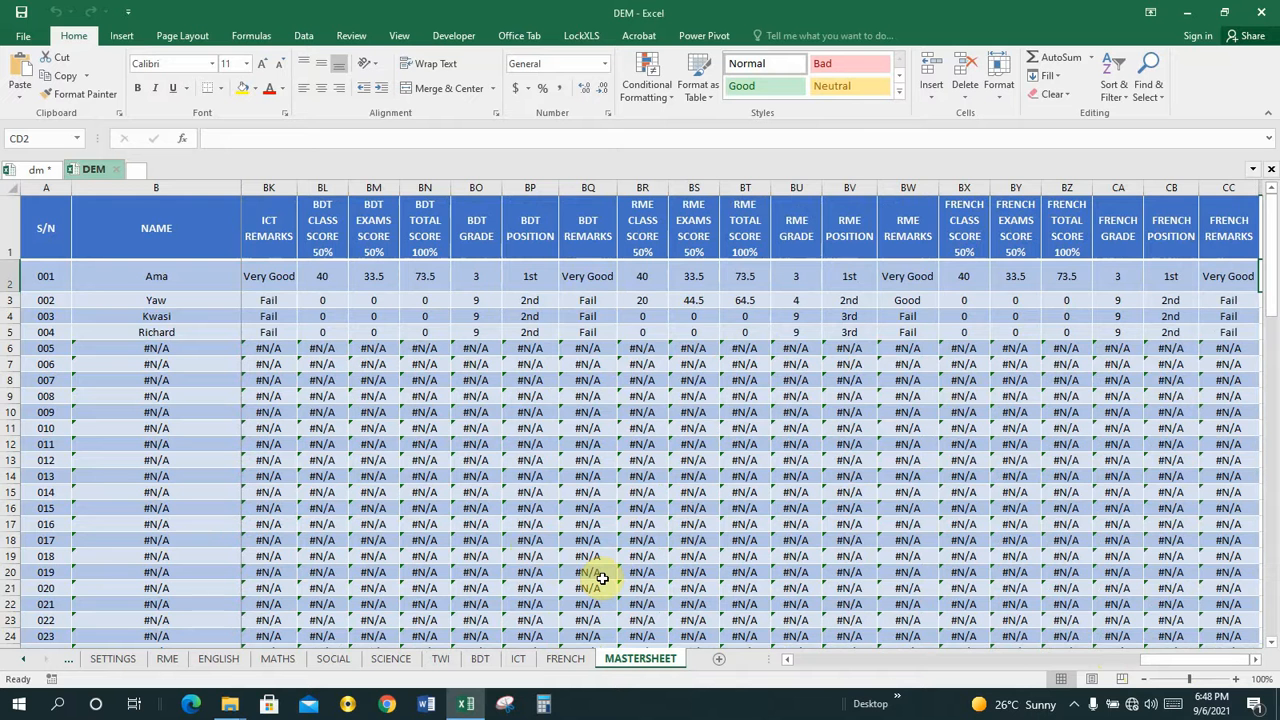
Add a new worksheet after MASTERSHEET and rename it REPORT.
{"action": "left_click", "coordinate": [720, 665]}
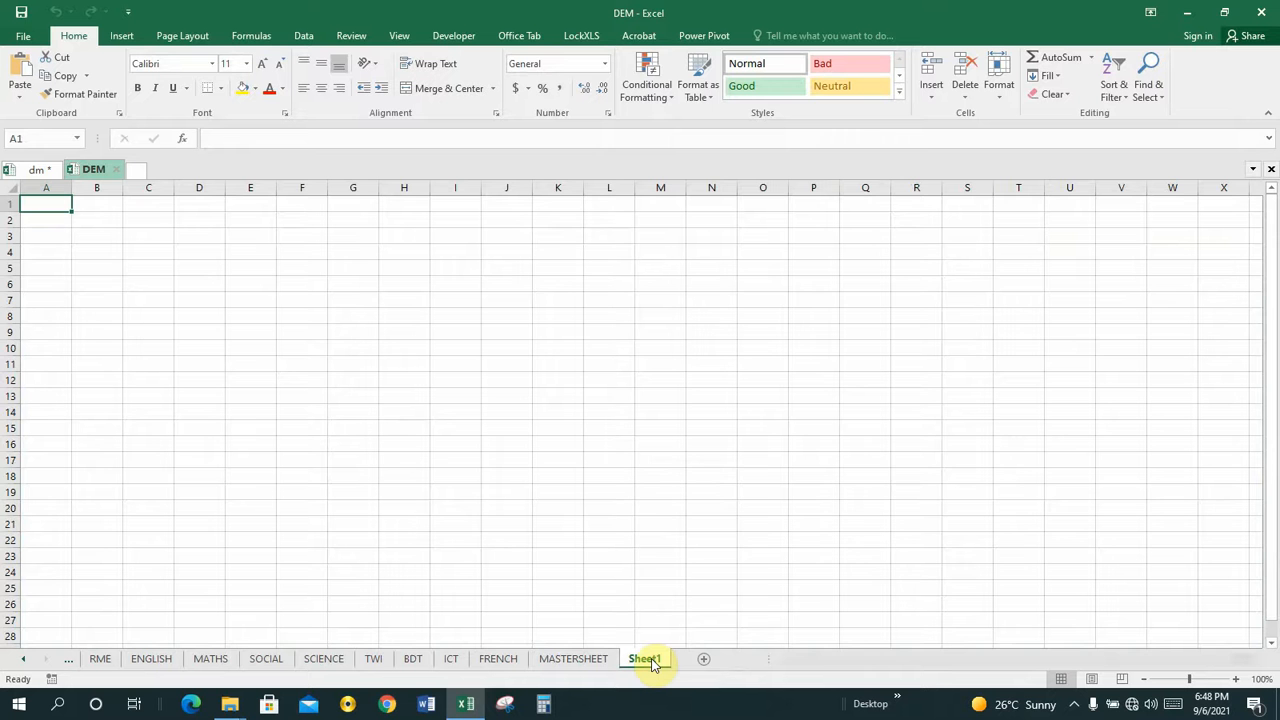
{"action": "right_click", "coordinate": [651, 664]}
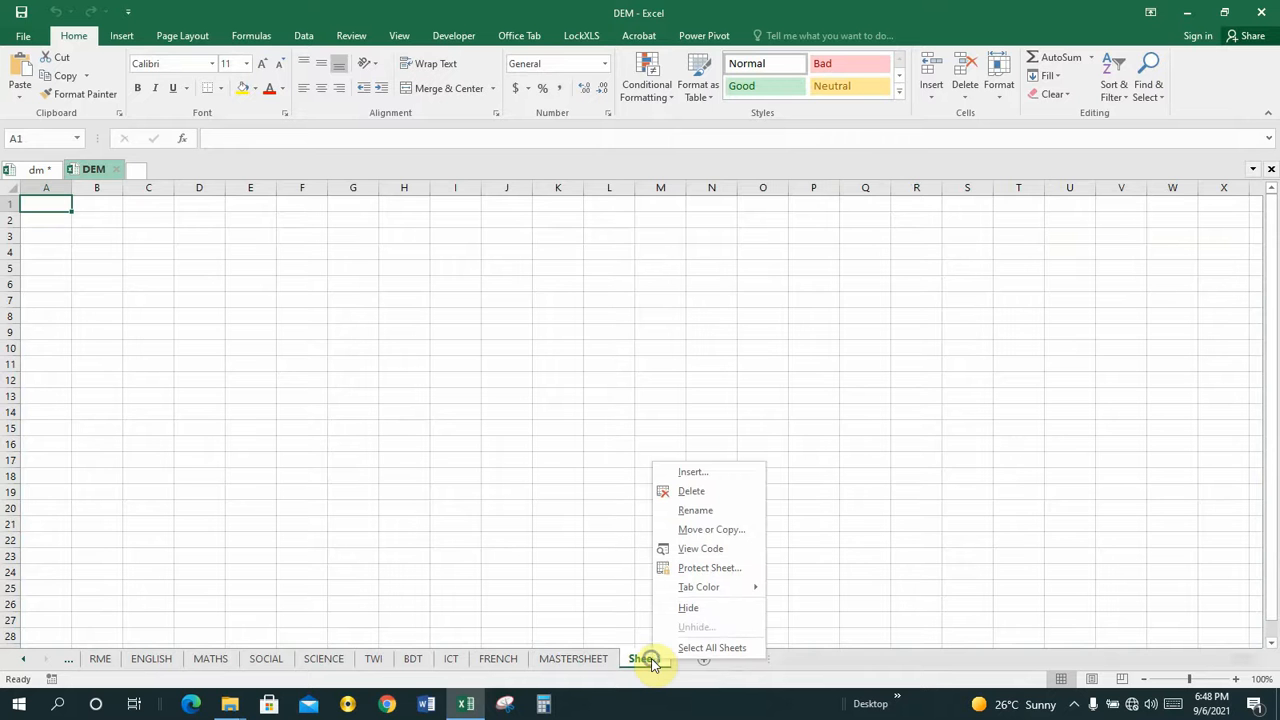
{"action": "left_click", "coordinate": [695, 511]}
{"action": "type", "text": "REPORT"}
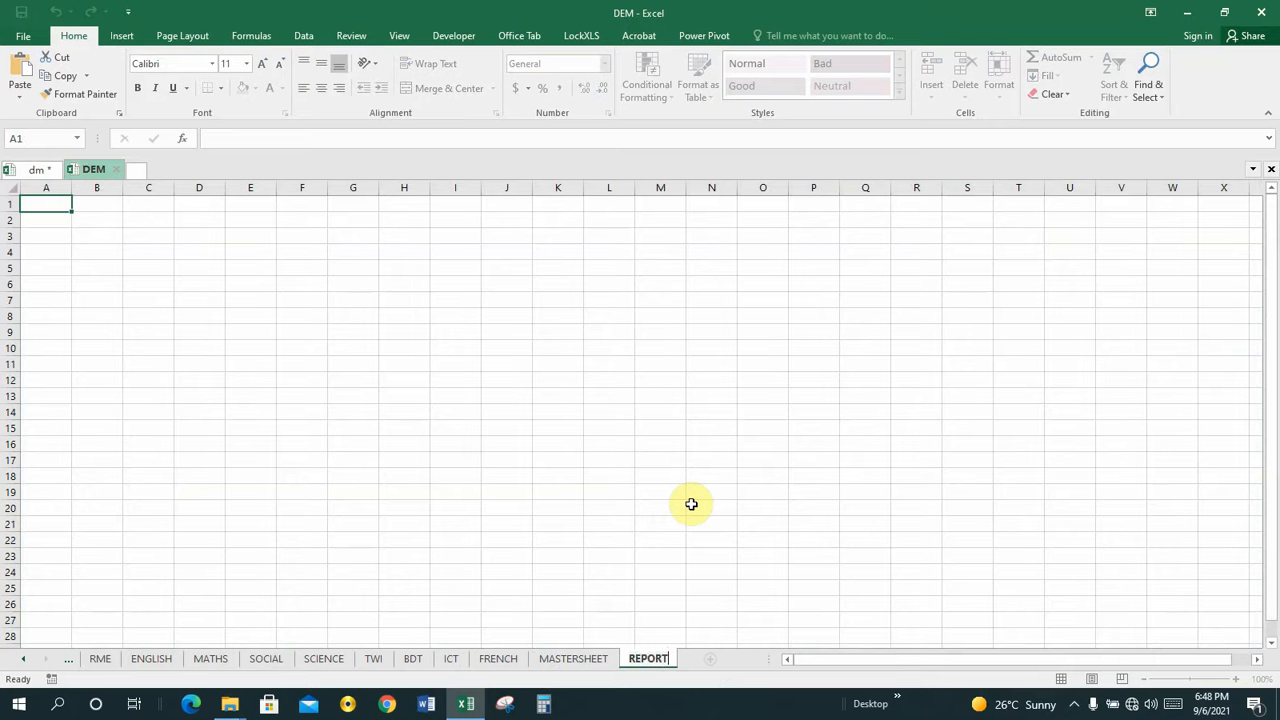
{"action": "key", "text": "Return"}
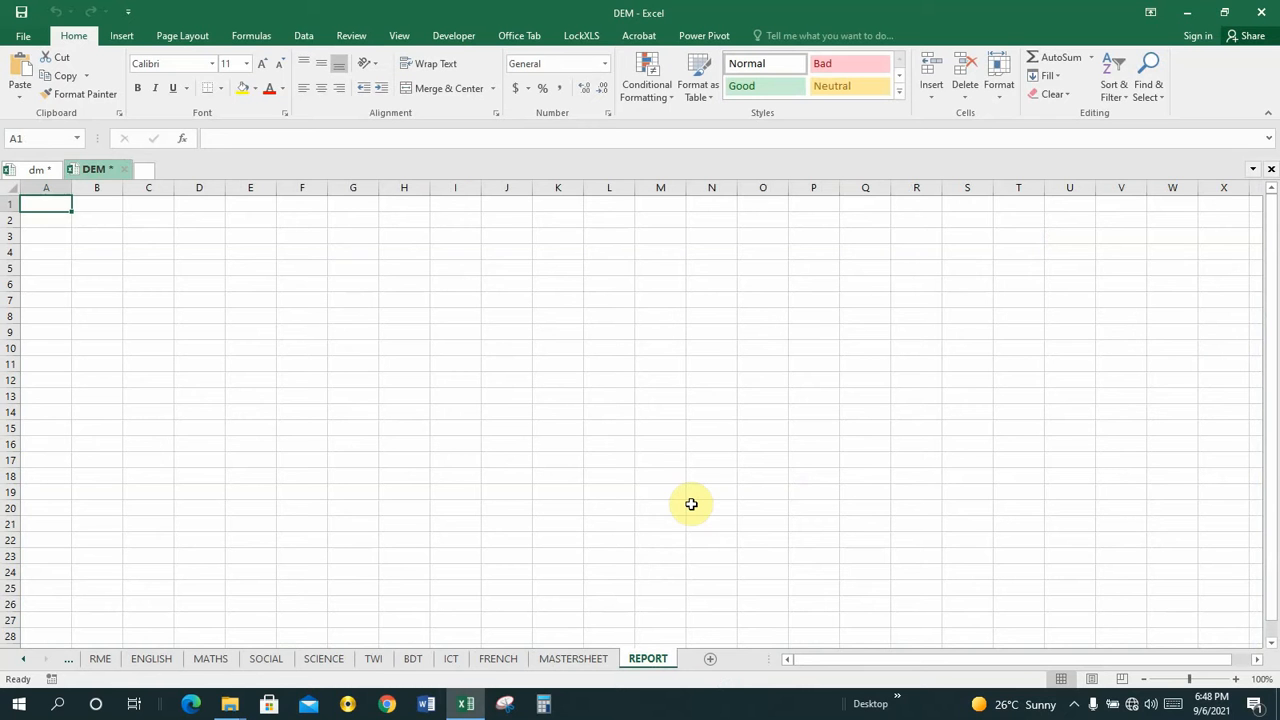
Display the REPORT sheet in Page Layout view.
{"action": "left_click", "coordinate": [205, 203]}
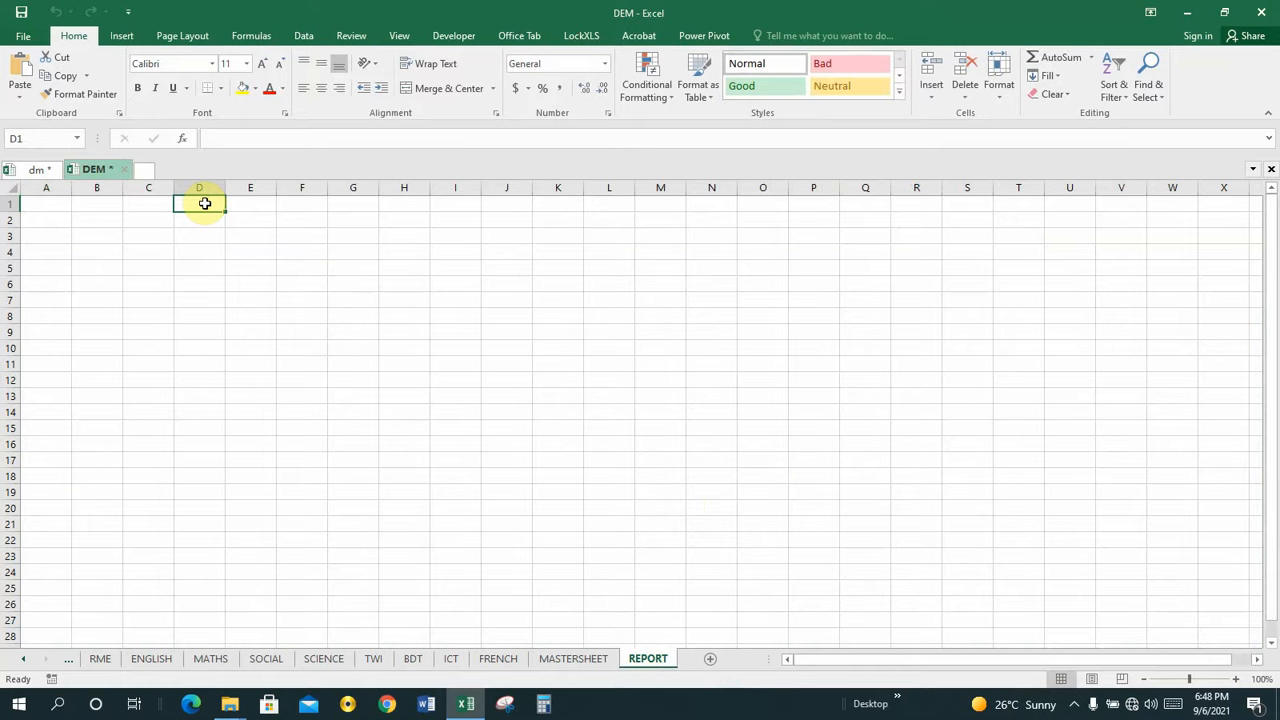
{"action": "left_click", "coordinate": [241, 218]}
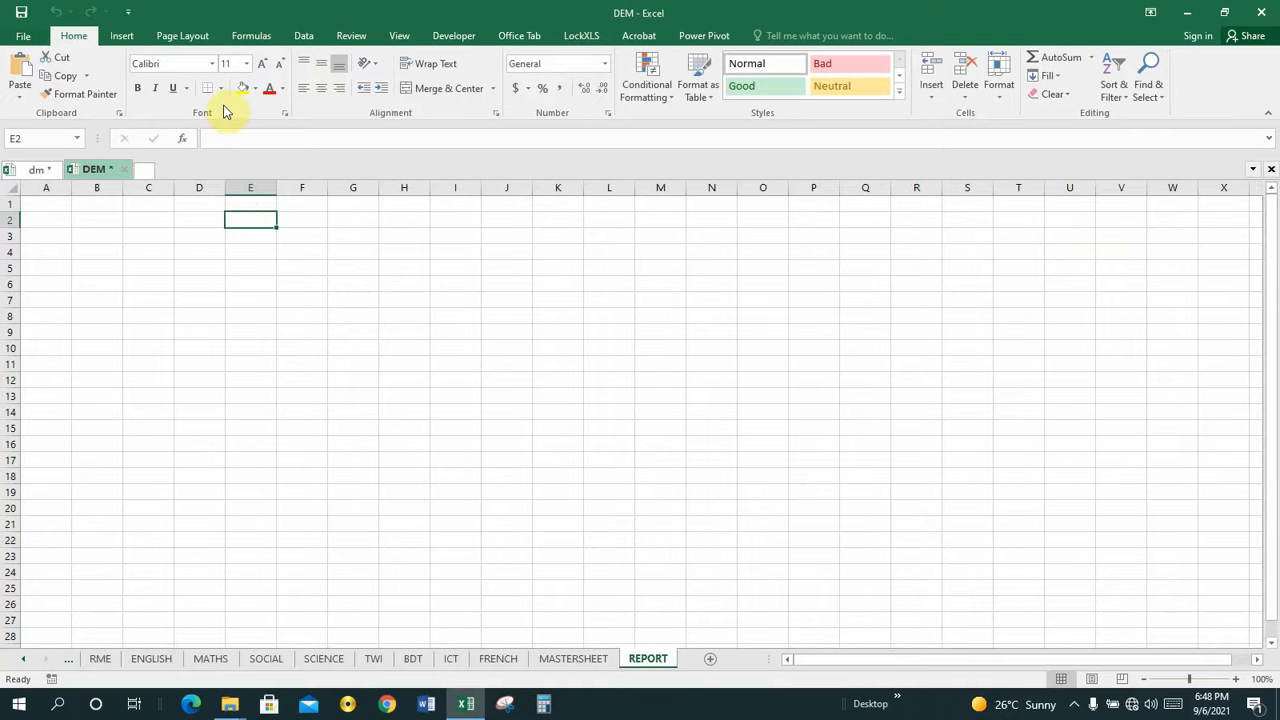
{"action": "left_click", "coordinate": [178, 38]}
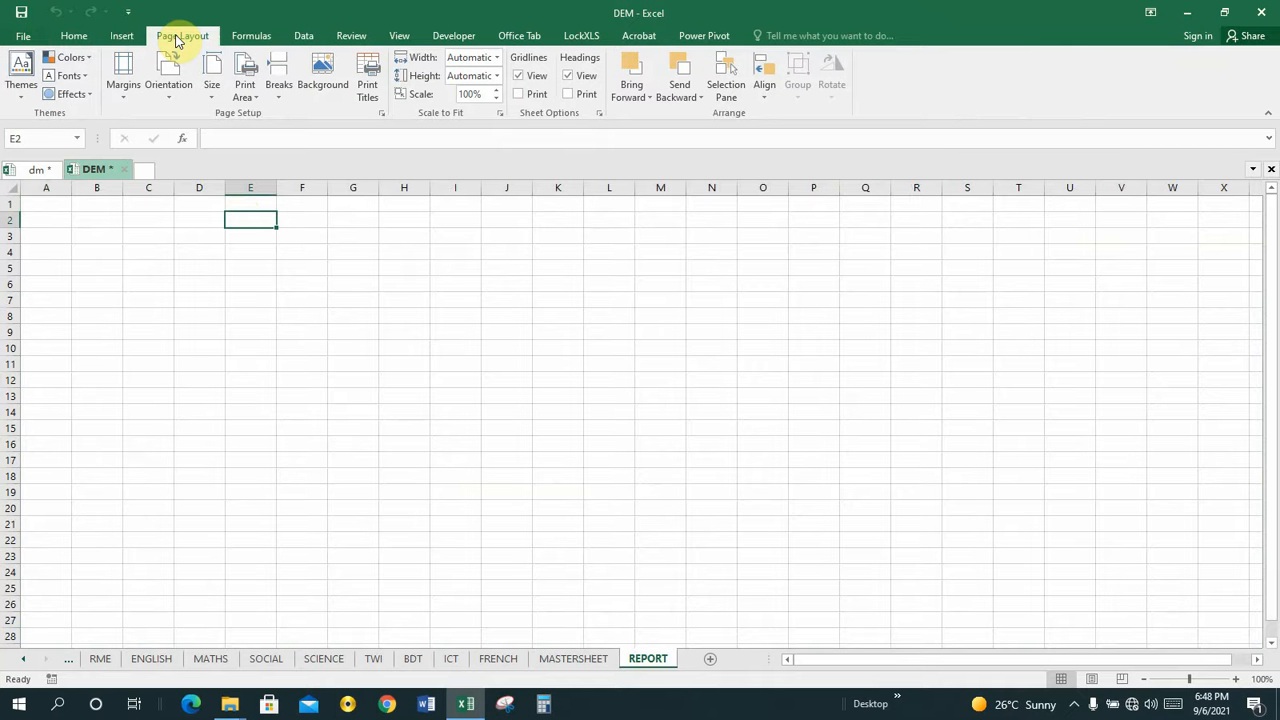
{"action": "left_click", "coordinate": [356, 34]}
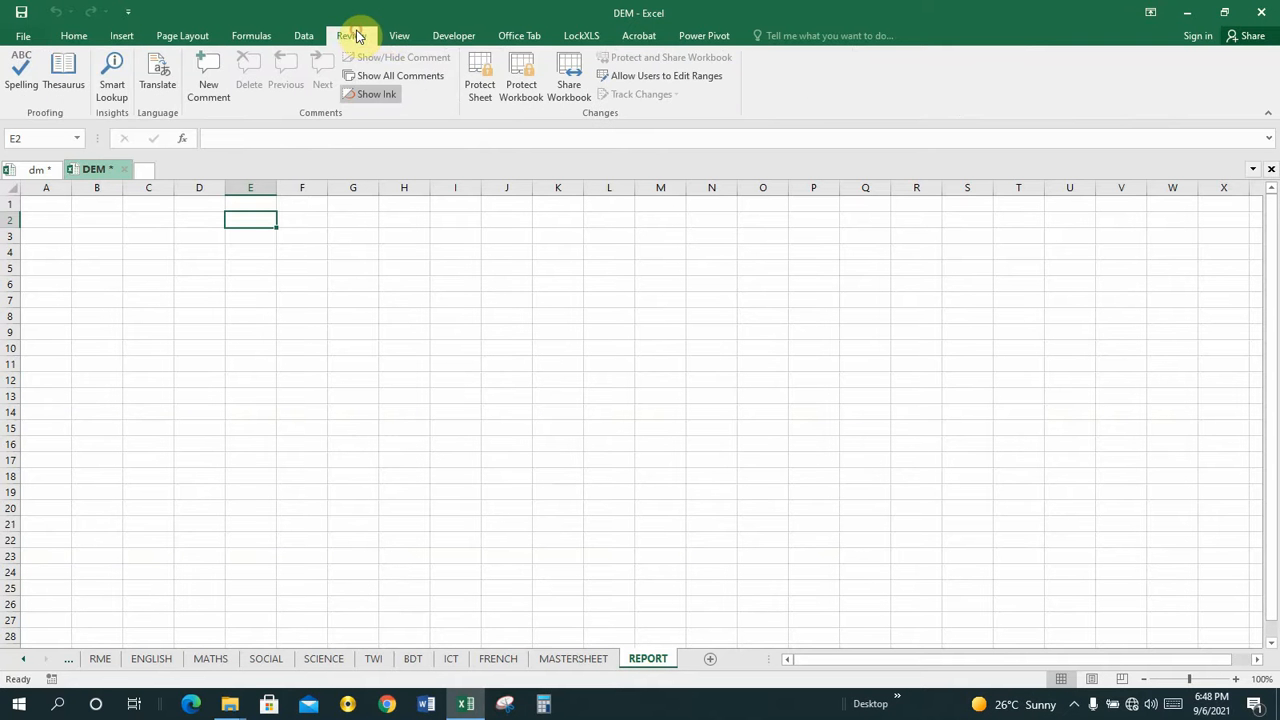
{"action": "left_click", "coordinate": [393, 36]}
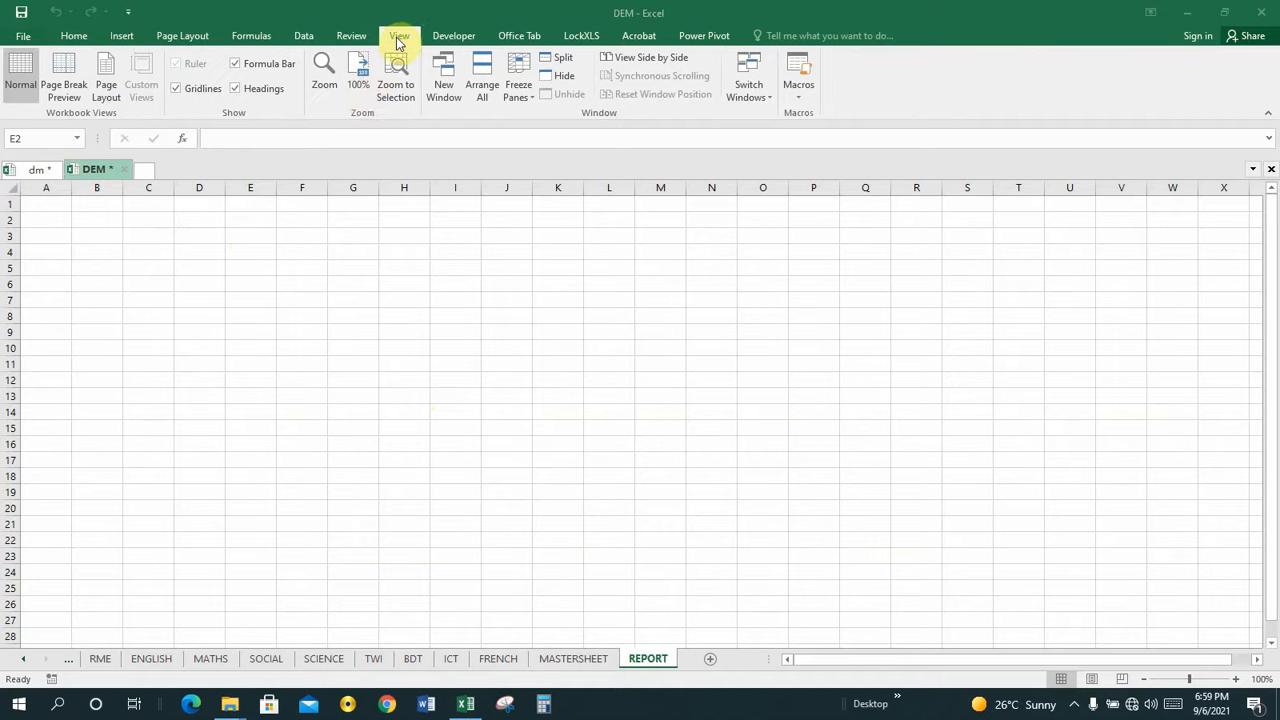
{"action": "left_click", "coordinate": [107, 86]}
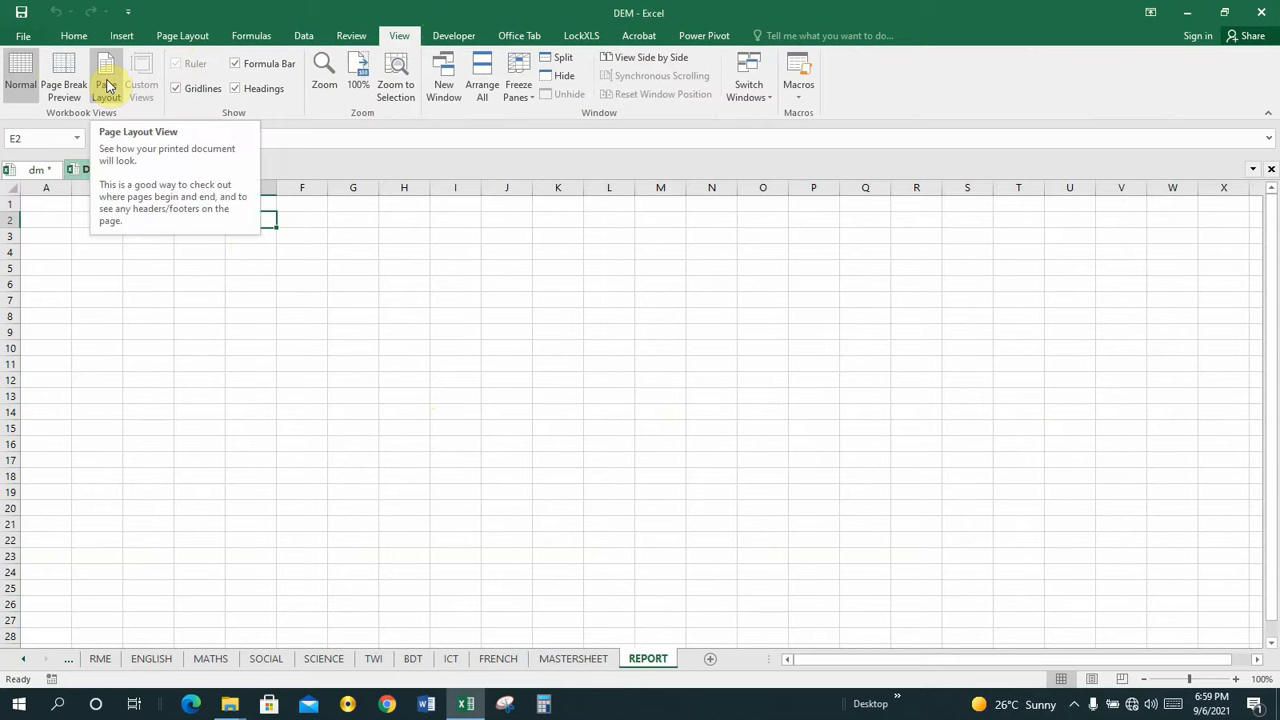
{"action": "left_click", "coordinate": [107, 86]}
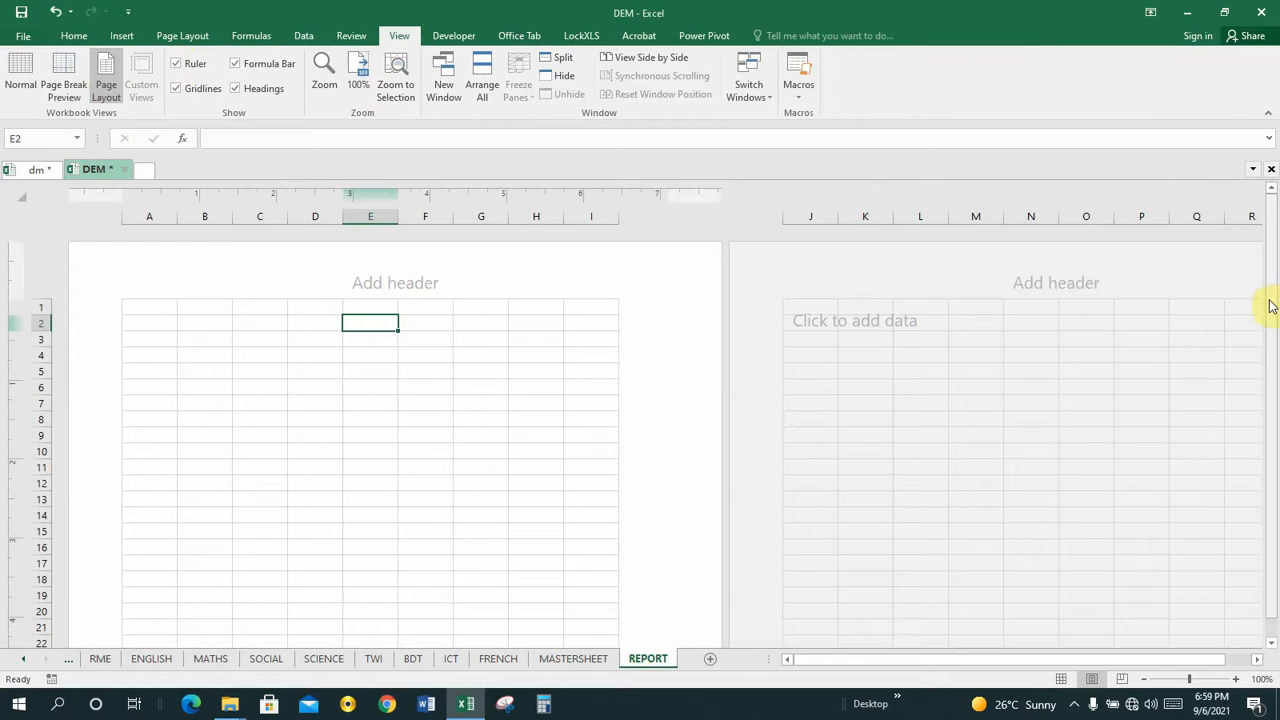
Examine how the REPORT sheet is divided into printed pages, comparing the page with columns A to I and the pages beside it.
{"action": "left_click_drag", "start_coordinate": [1273, 306], "coordinate": [1277, 430]}
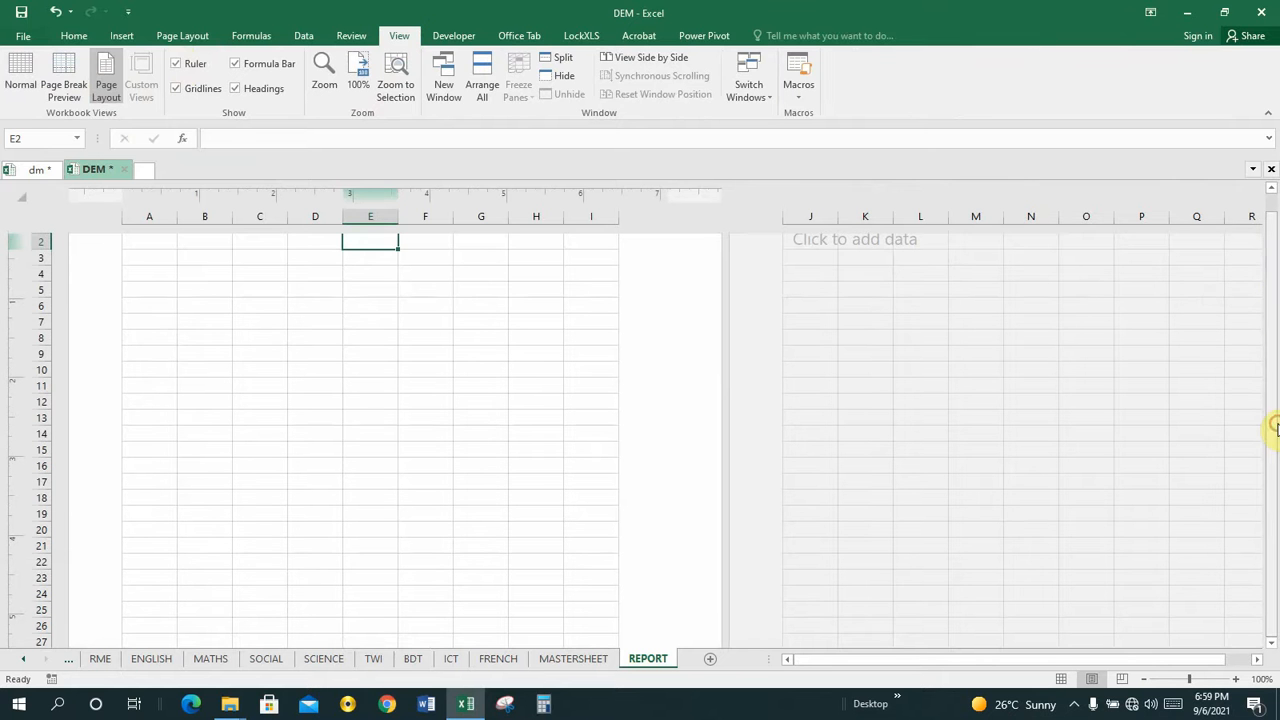
{"action": "left_click", "coordinate": [299, 307]}
{"action": "left_click", "coordinate": [911, 311]}
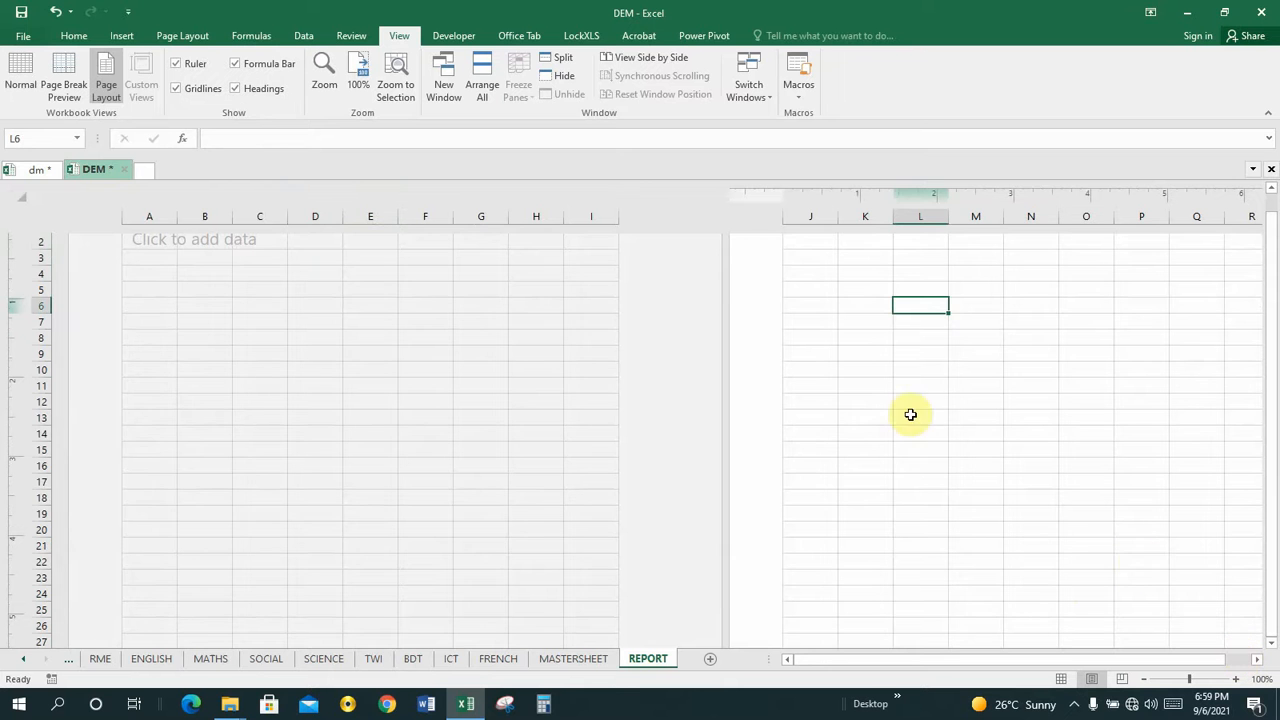
{"action": "left_click", "coordinate": [334, 308]}
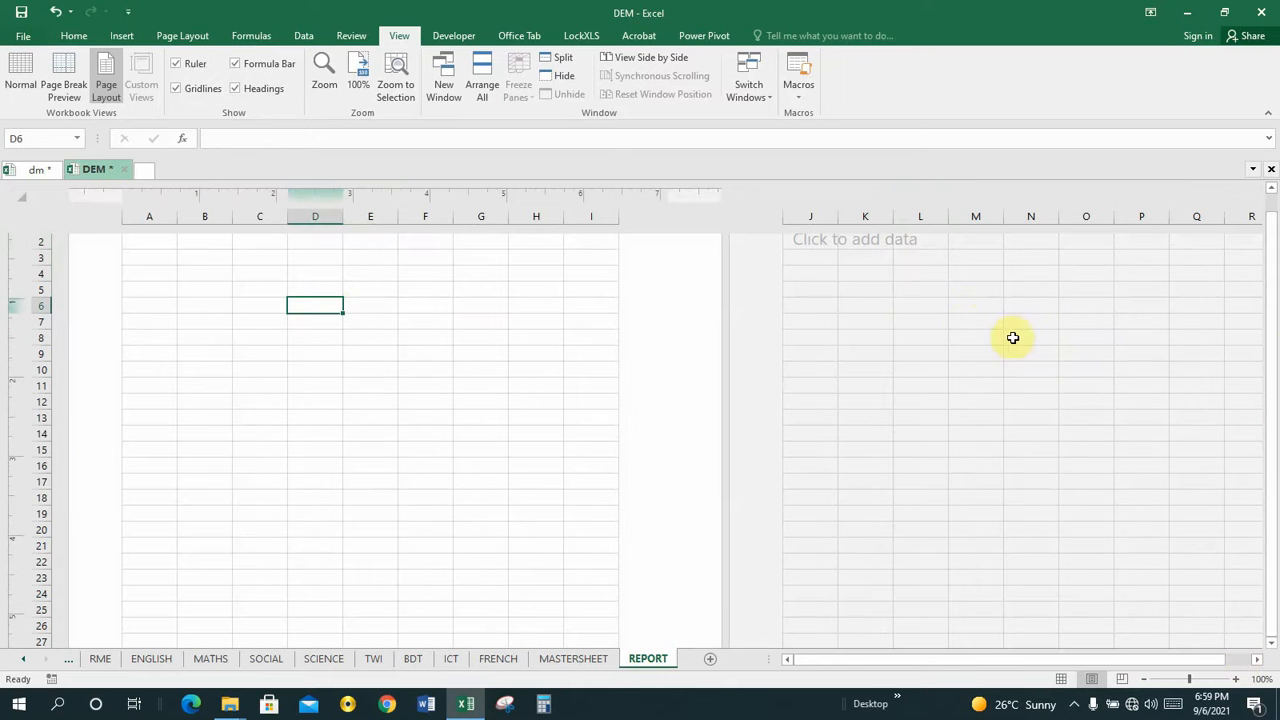
{"action": "left_click_drag", "start_coordinate": [1275, 357], "coordinate": [1275, 318]}
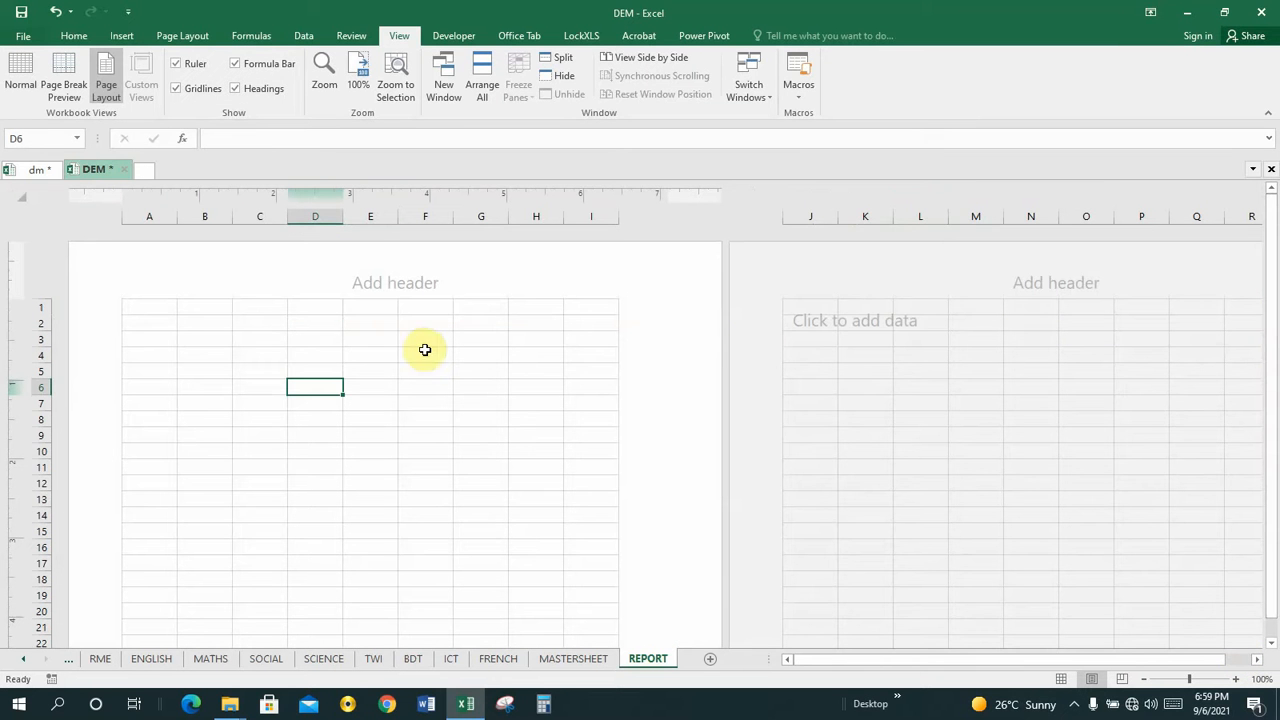
{"action": "left_click", "coordinate": [284, 323]}
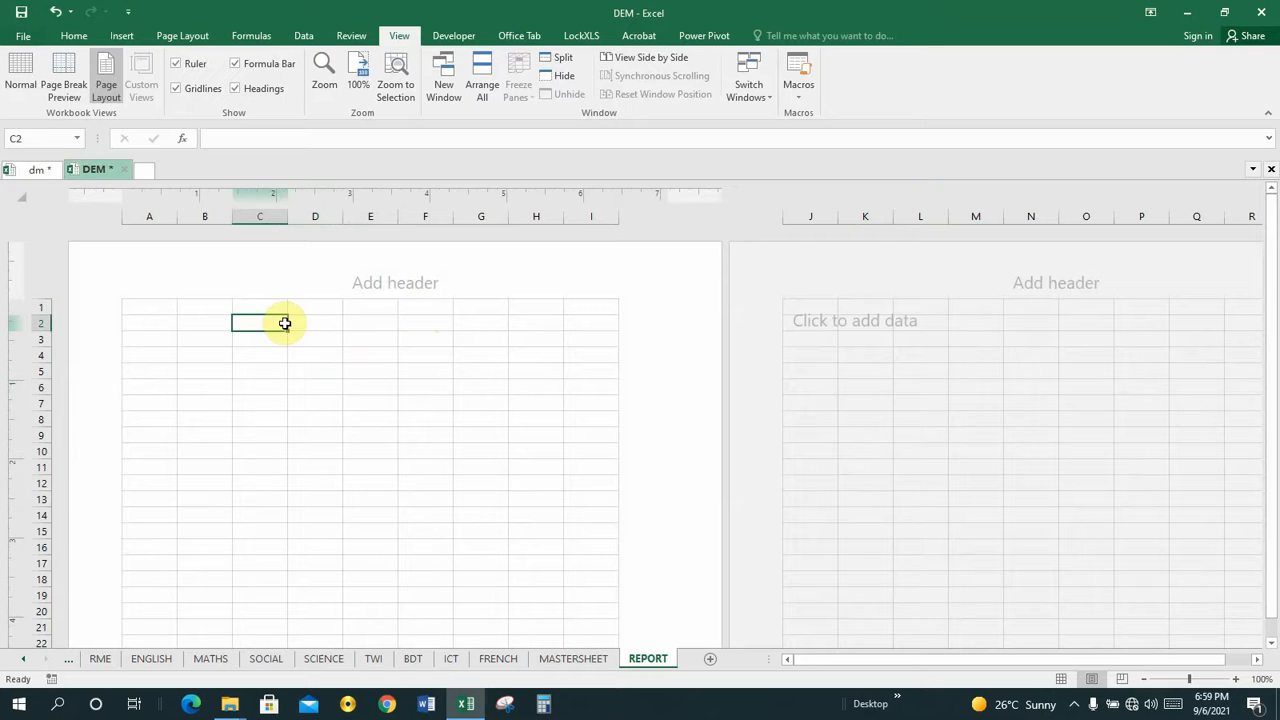
{"action": "left_click", "coordinate": [349, 385]}
{"action": "left_click", "coordinate": [359, 441]}
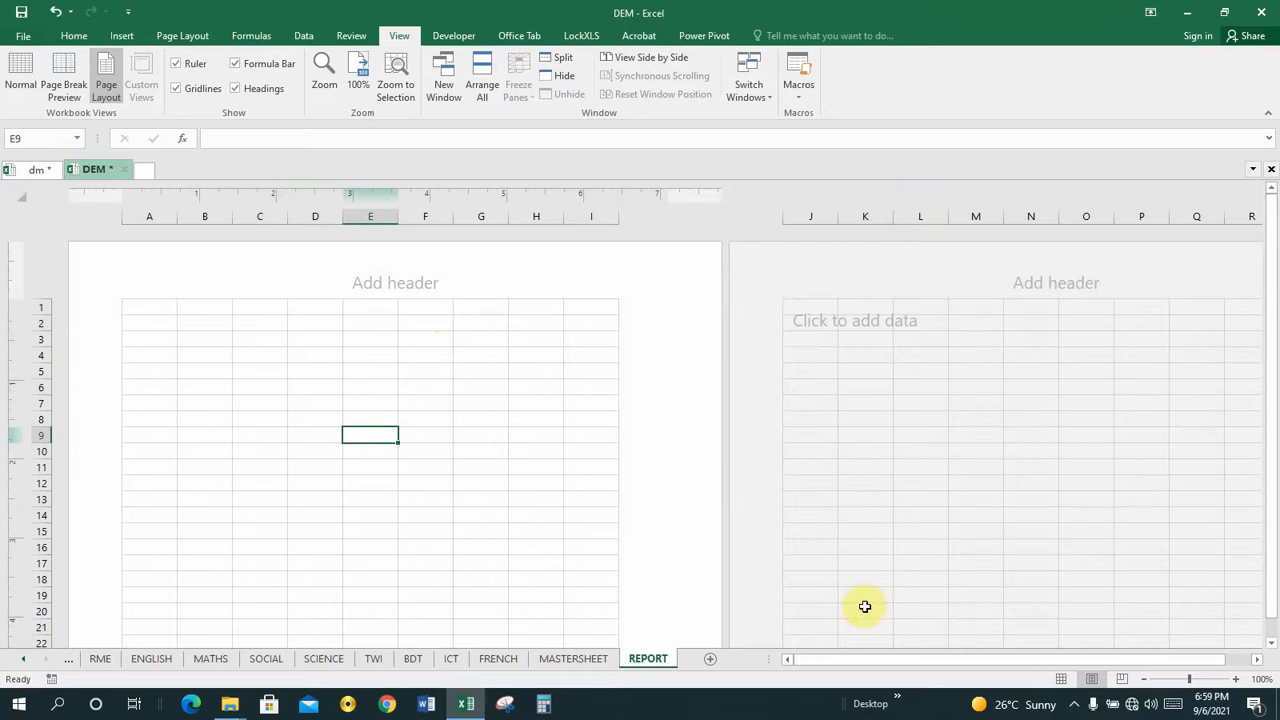
{"action": "left_click", "coordinate": [873, 356]}
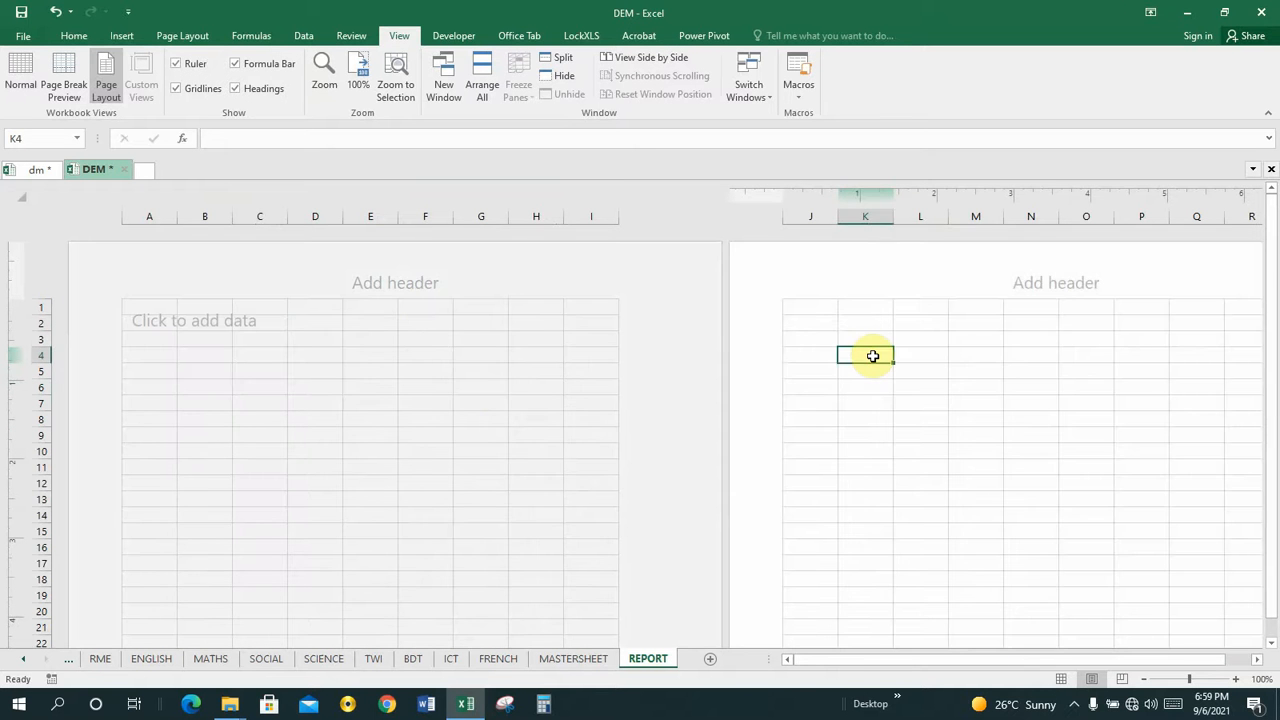
{"action": "key", "text": "Right"}
{"action": "key", "text": "Right"}
{"action": "key", "text": "Right"}
{"action": "key", "text": "Right"}
{"action": "key", "text": "Right"}
{"action": "key", "text": "Right"}
{"action": "key", "text": "Right"}
{"action": "key", "text": "Right"}
{"action": "key", "text": "Right"}
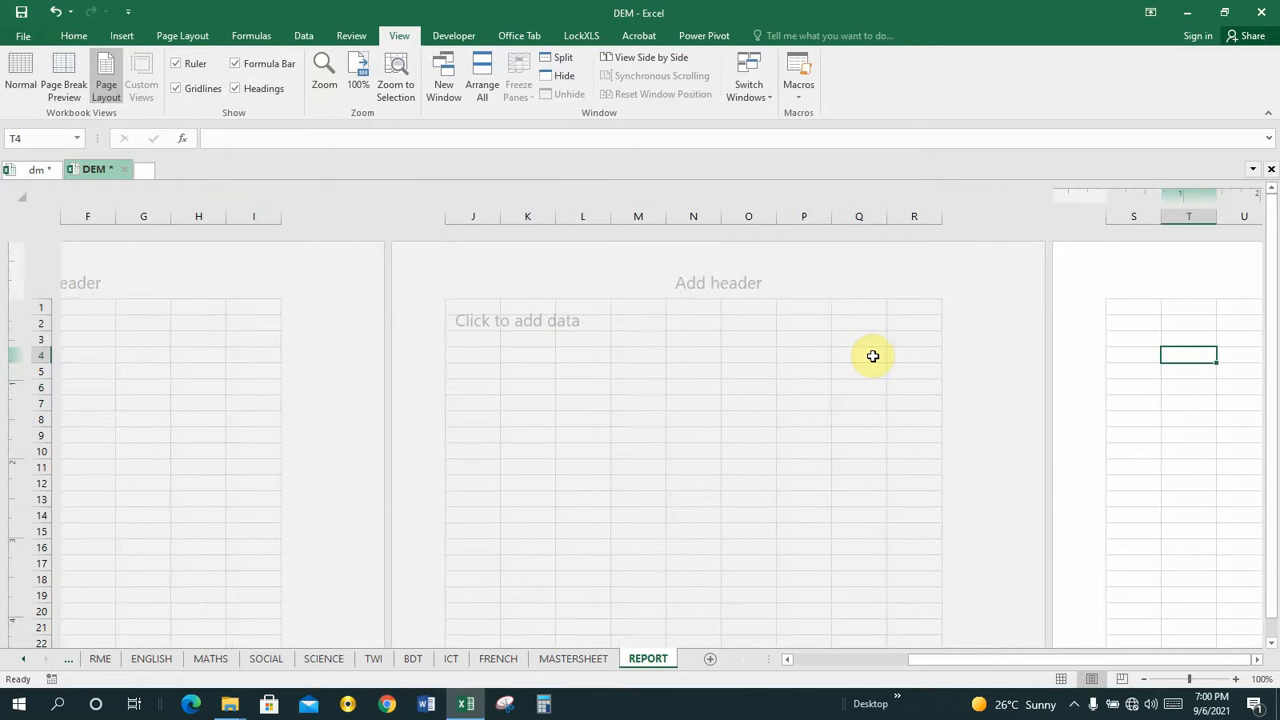
{"action": "left_click", "coordinate": [563, 353]}
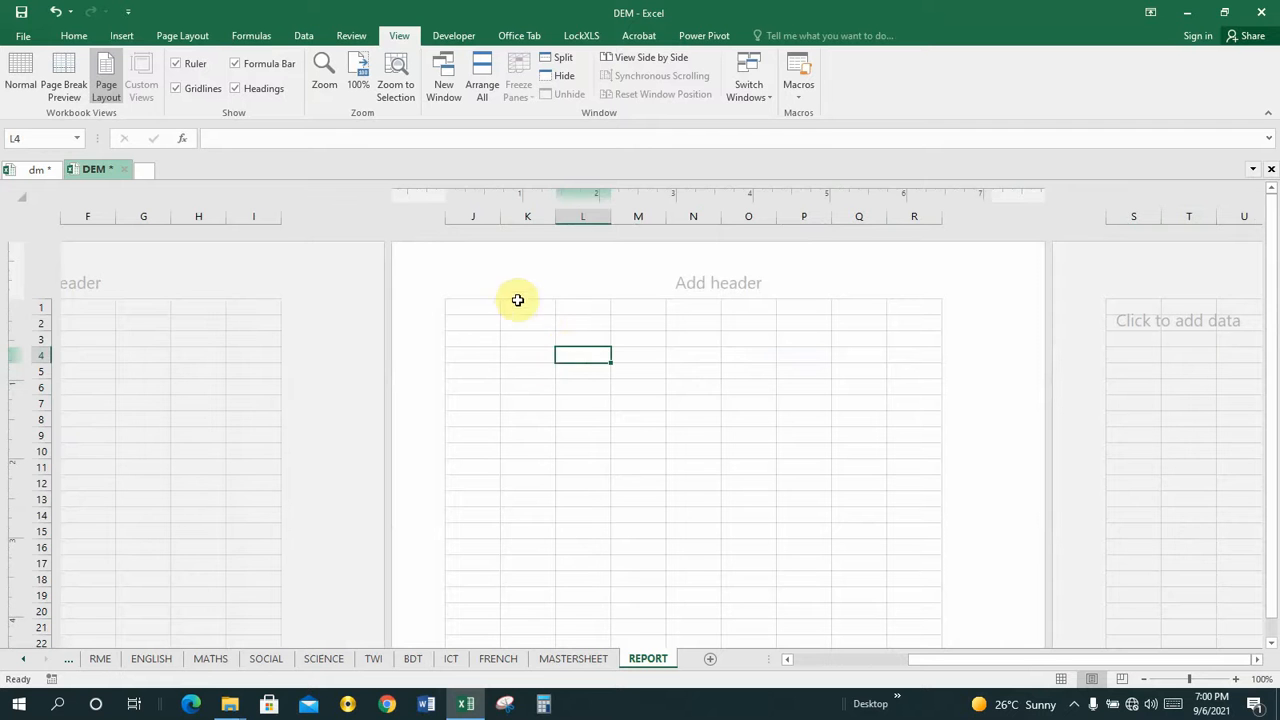
{"action": "left_click", "coordinate": [515, 306]}
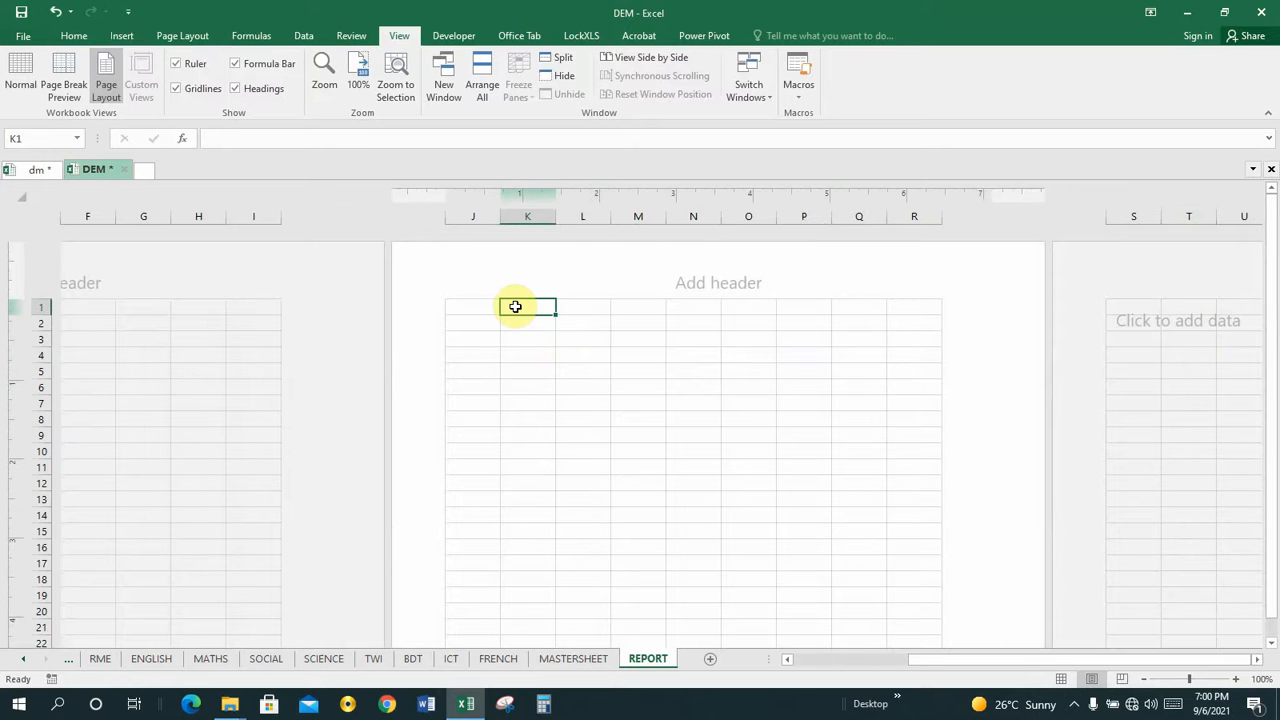
{"action": "key", "text": "Down"}
{"action": "key", "text": "Down"}
{"action": "key", "text": "Down"}
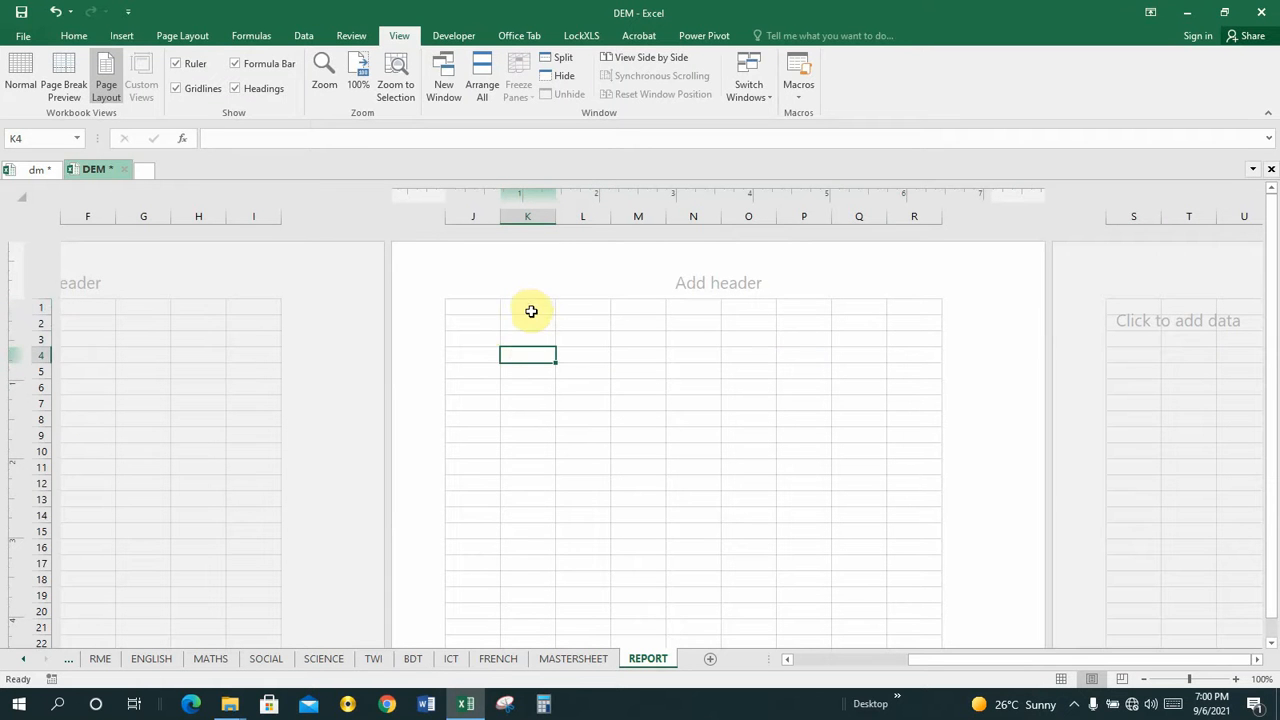
{"action": "left_click", "coordinate": [531, 311]}
{"action": "left_click", "coordinate": [531, 352]}
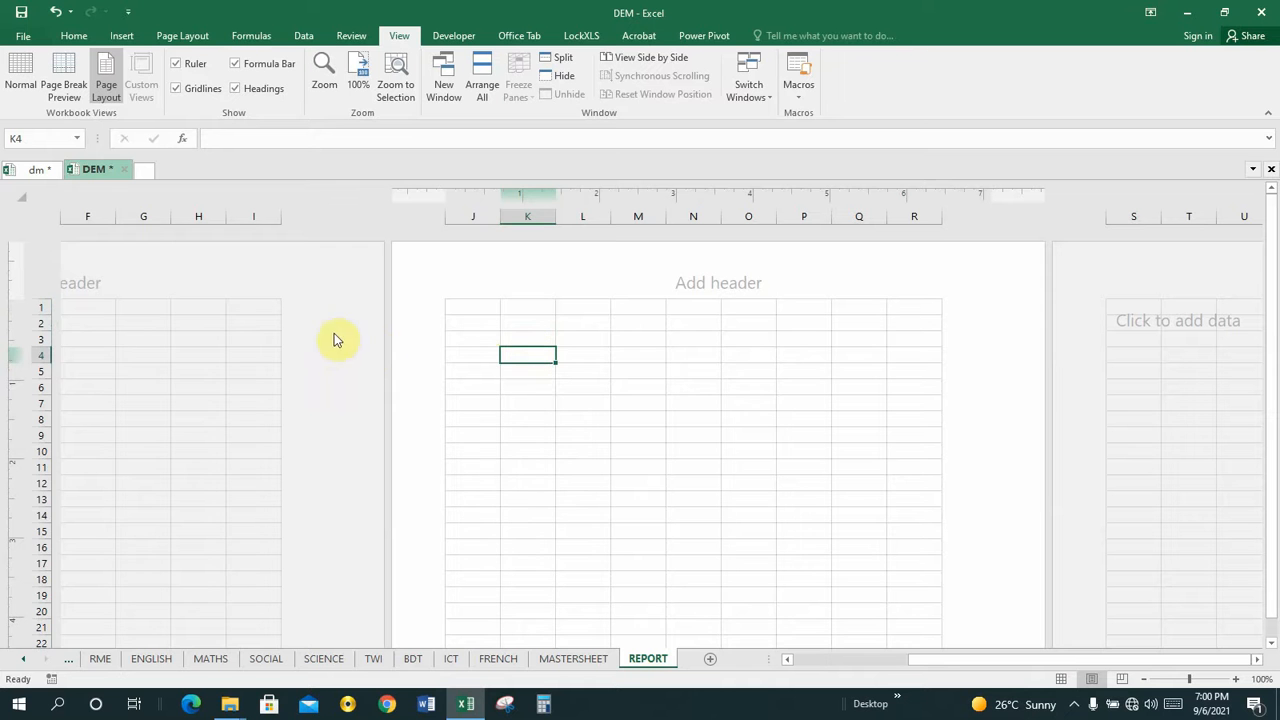
{"action": "left_click", "coordinate": [173, 381]}
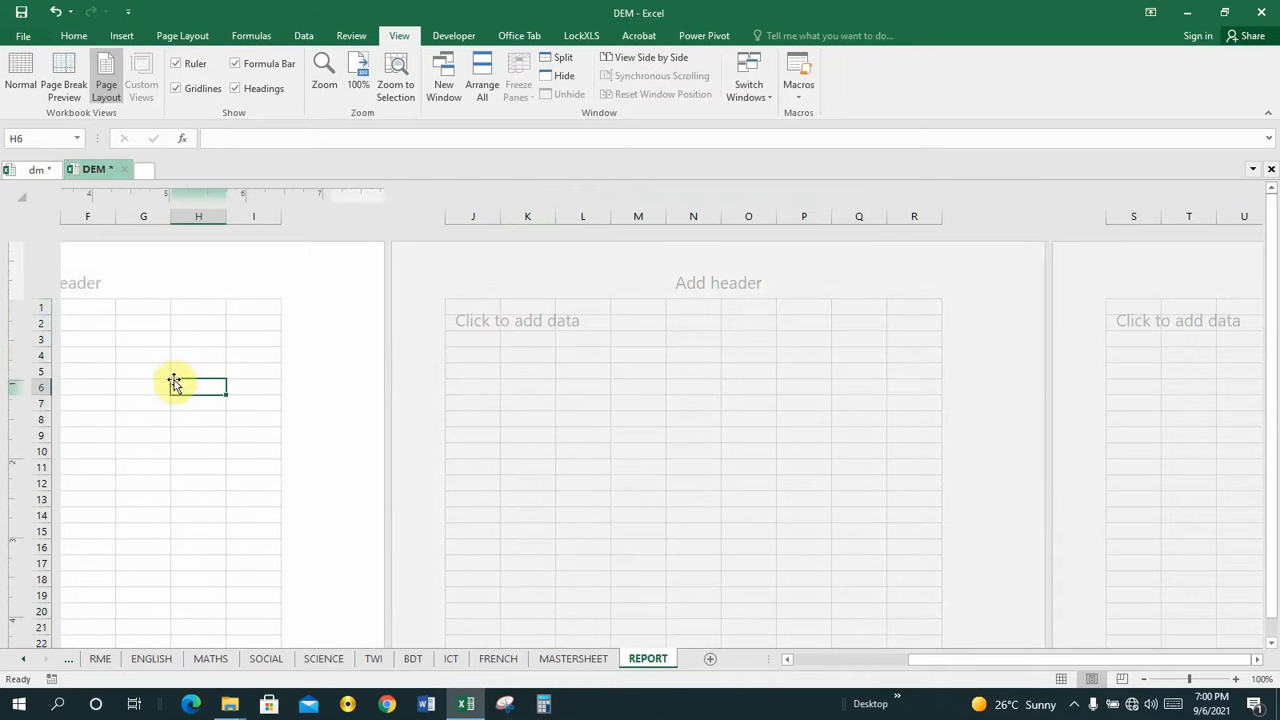
{"action": "left_click", "coordinate": [517, 311]}
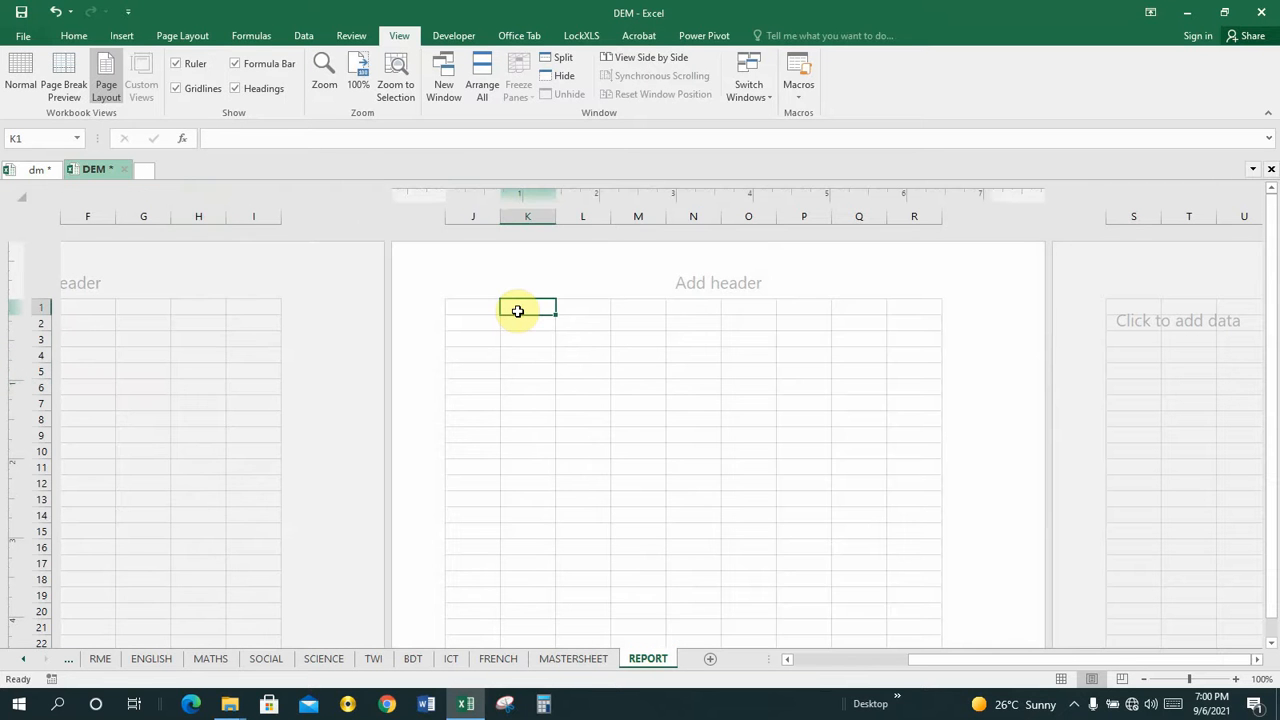
{"action": "left_click", "coordinate": [598, 307]}
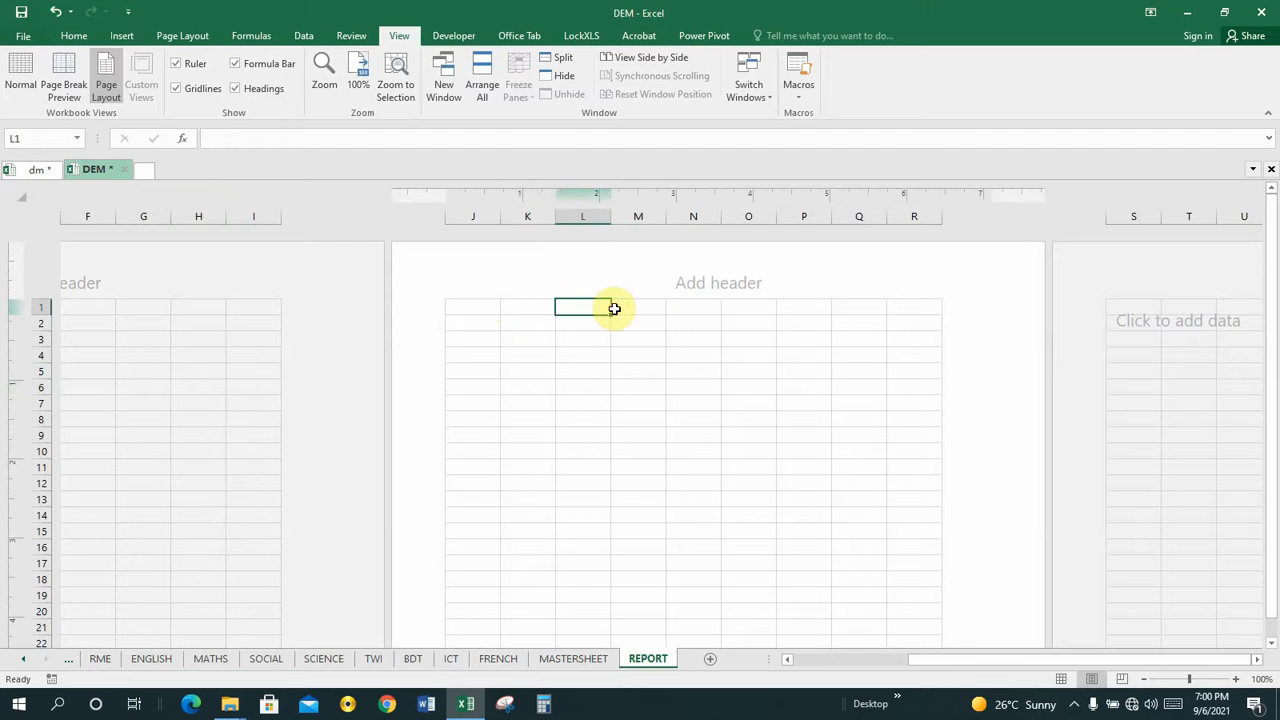
{"action": "left_click", "coordinate": [647, 308]}
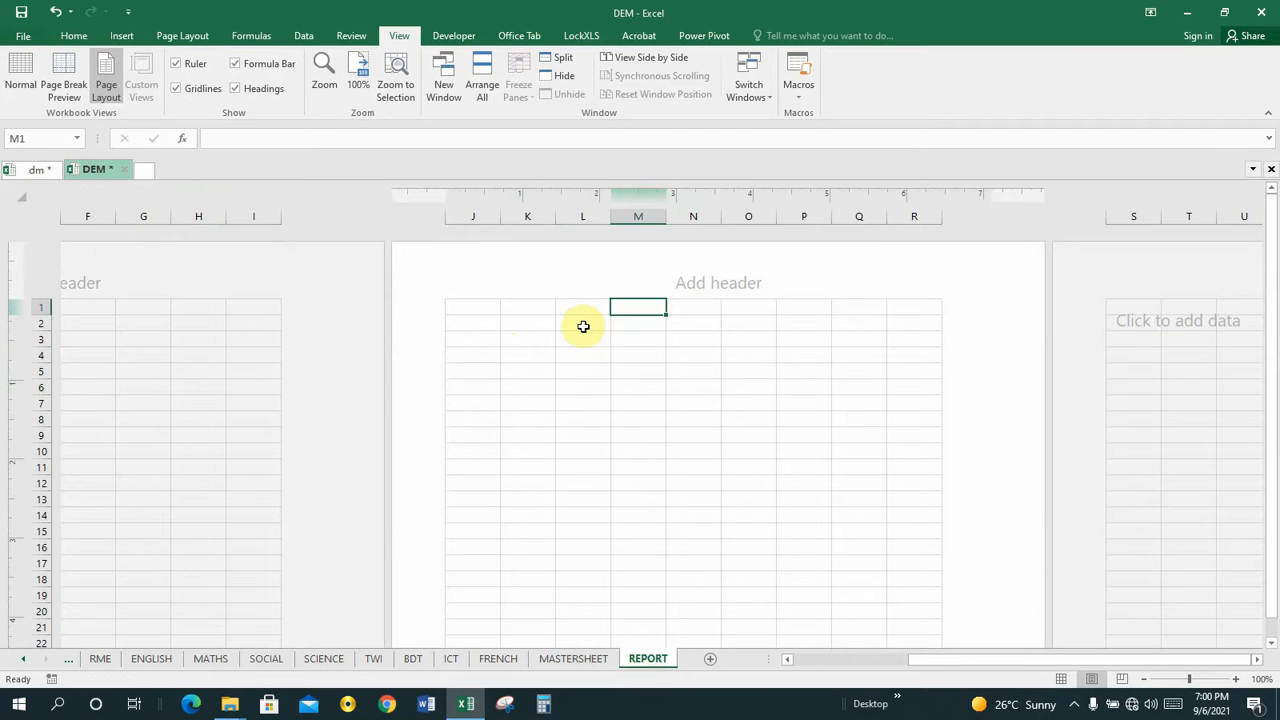
Examine the pupil's semester report layout on the dm workbook's REPORT sheet, columns J to R, and return to the DEM workbook.
{"action": "left_click", "coordinate": [40, 172]}
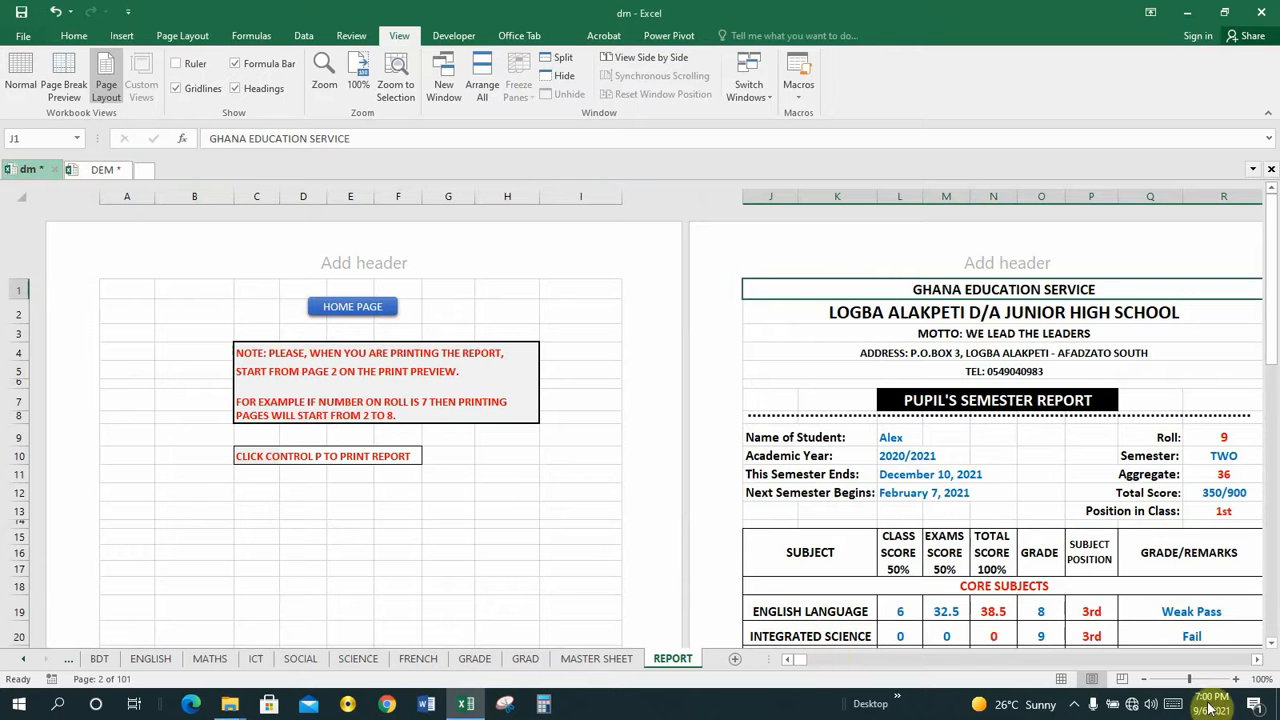
{"action": "left_click", "coordinate": [1257, 660]}
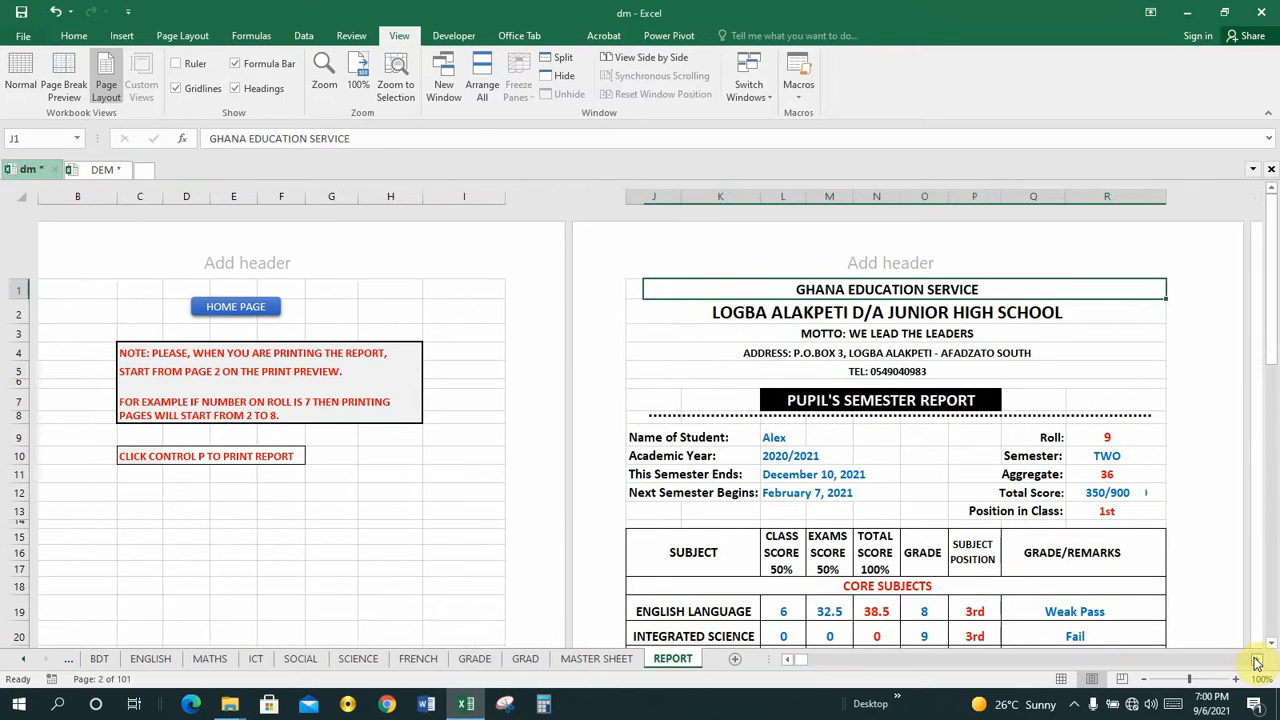
{"action": "left_click", "coordinate": [1257, 660]}
{"action": "left_click", "coordinate": [1257, 660]}
{"action": "left_click", "coordinate": [1257, 660]}
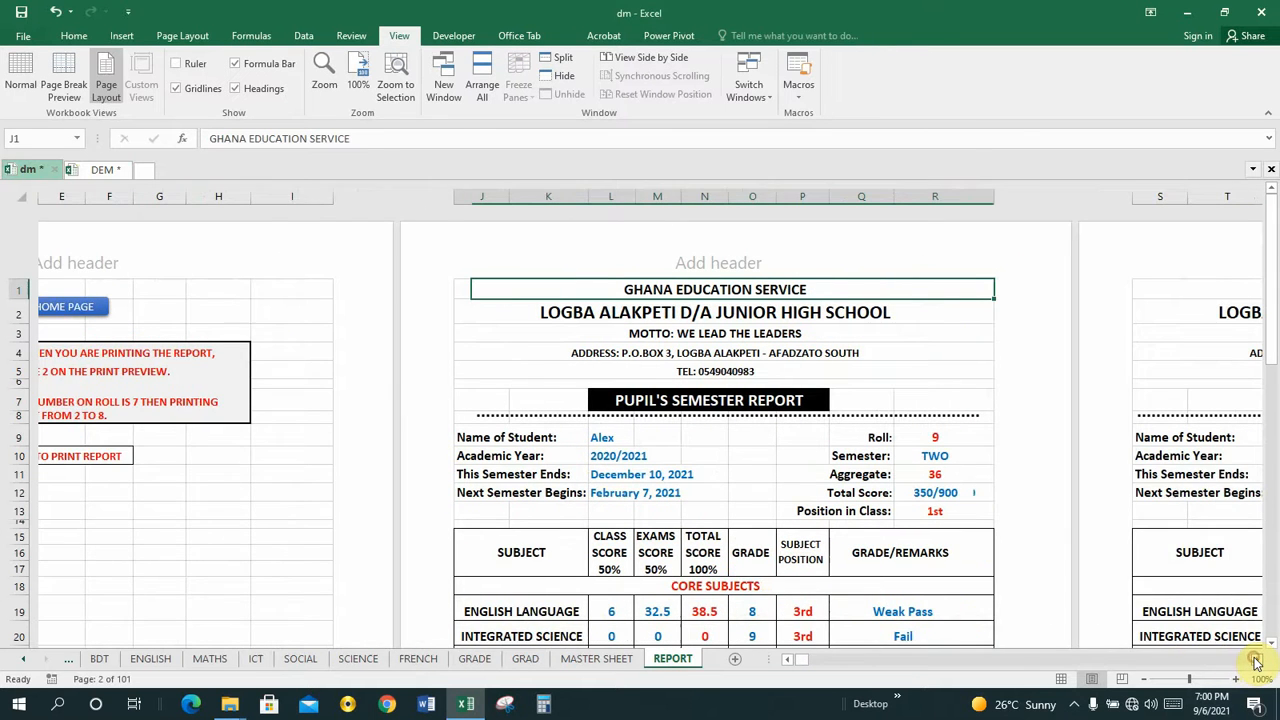
{"action": "left_click", "coordinate": [1257, 660]}
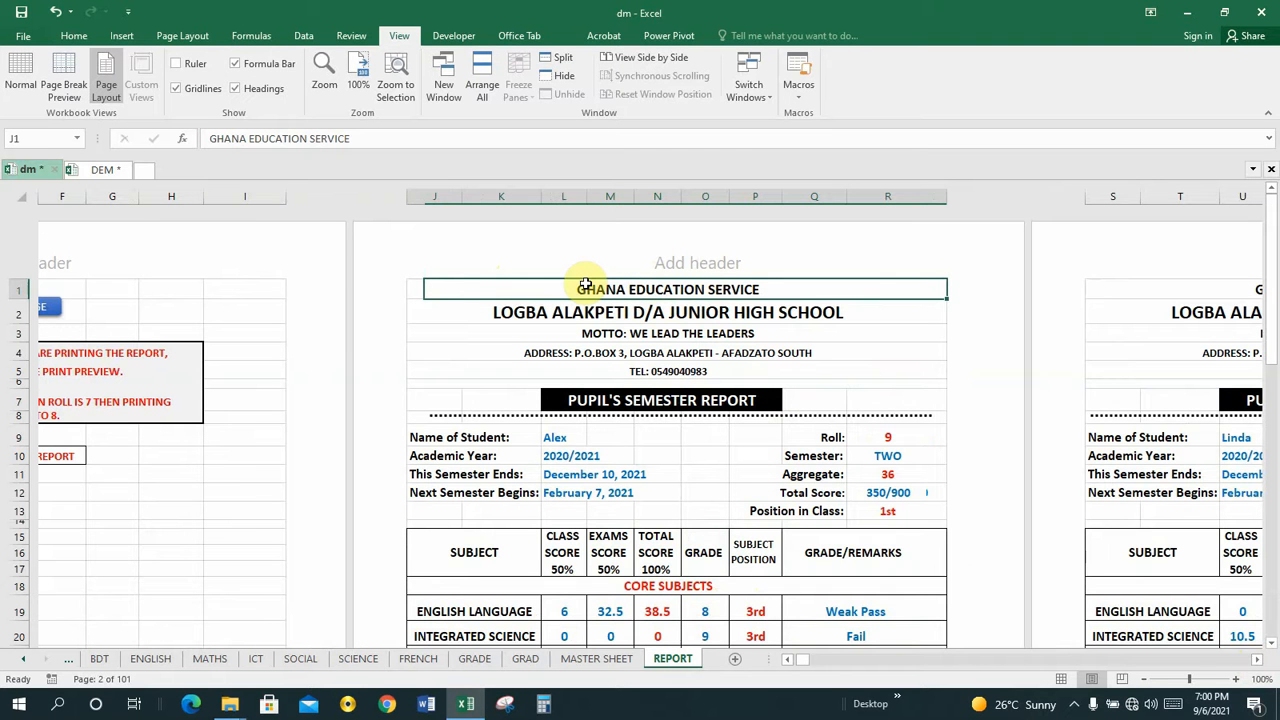
{"action": "left_click", "coordinate": [103, 171]}
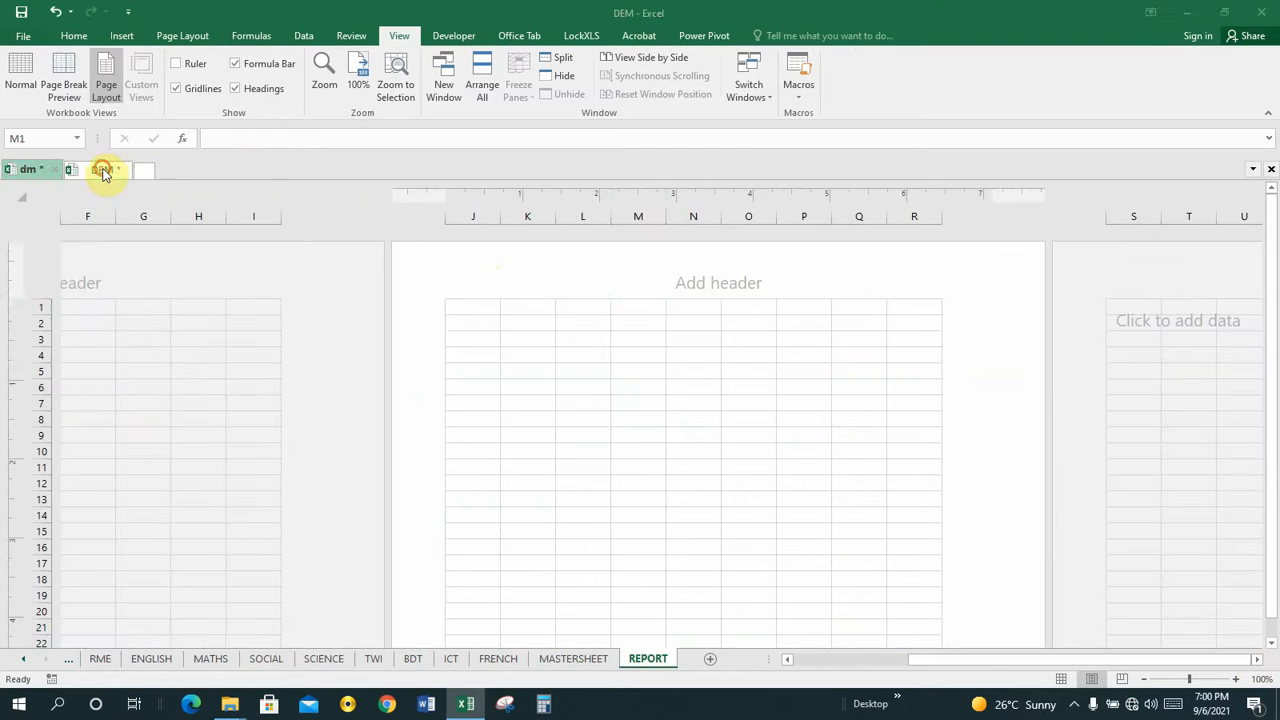
{"action": "left_click", "coordinate": [481, 307]}
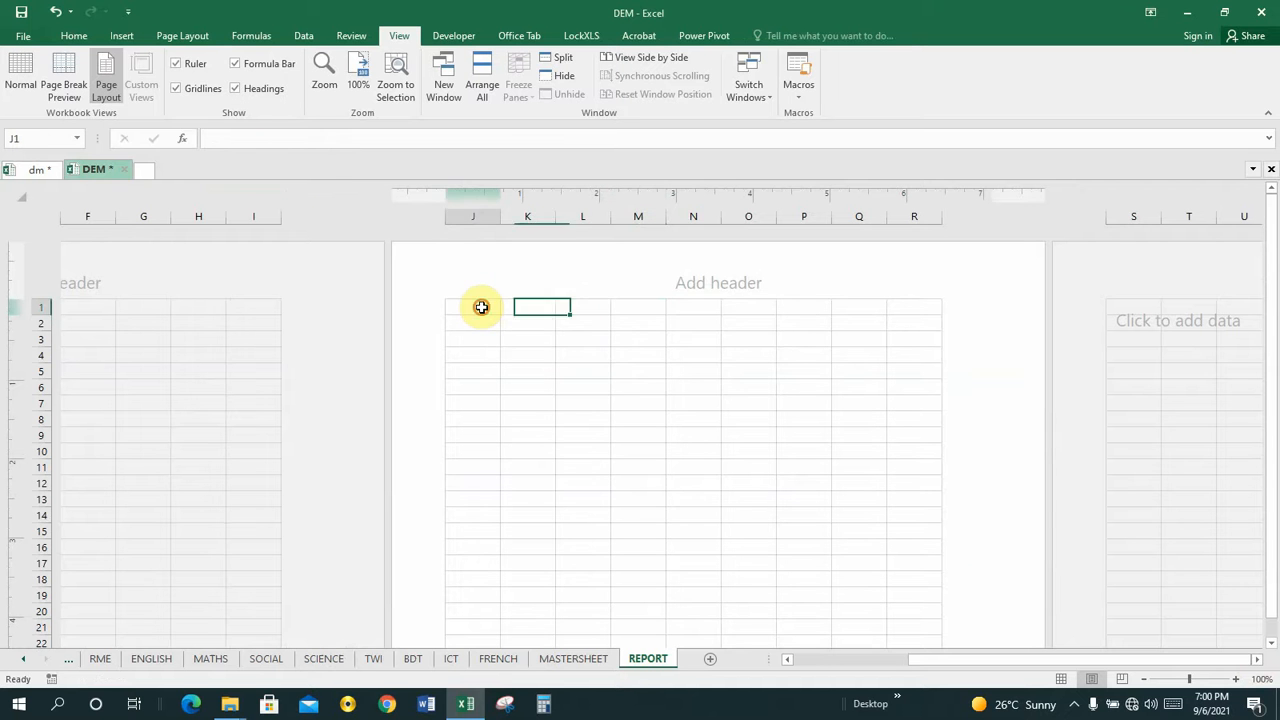
{"action": "left_click", "coordinate": [543, 307]}
{"action": "left_click", "coordinate": [572, 316]}
{"action": "left_click", "coordinate": [627, 309]}
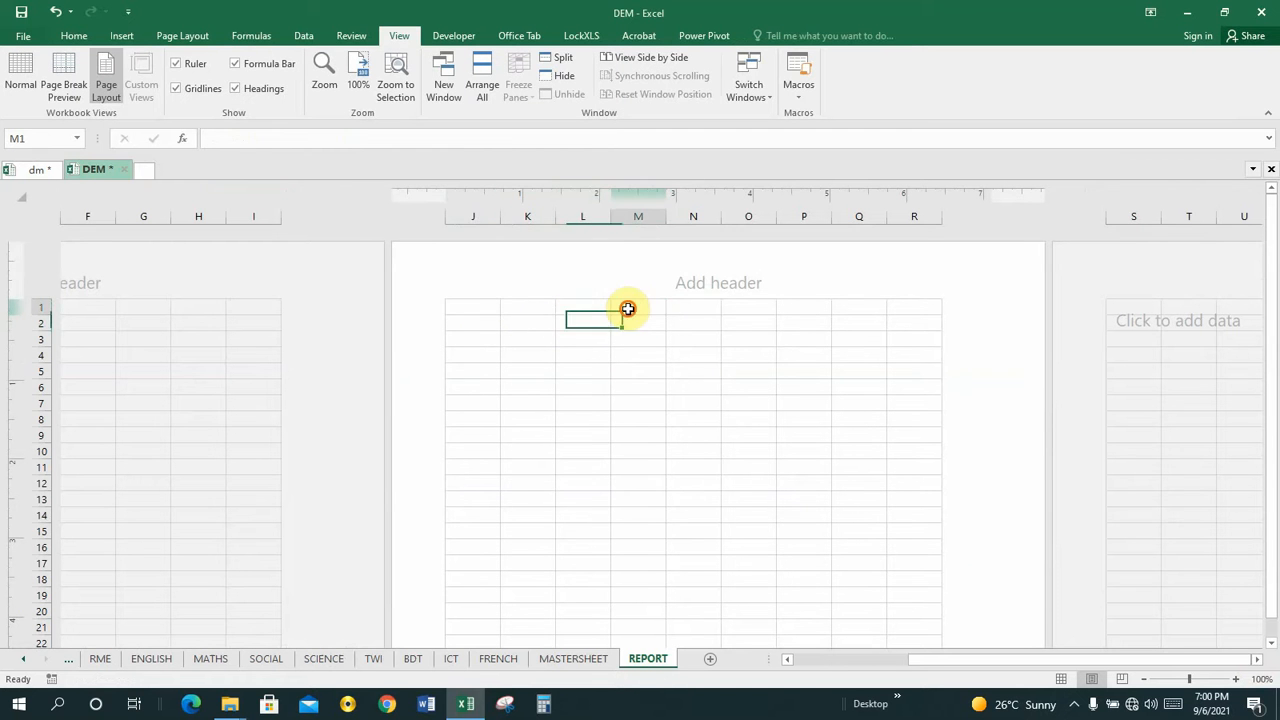
{"action": "left_click", "coordinate": [455, 310]}
{"action": "left_click", "coordinate": [540, 307]}
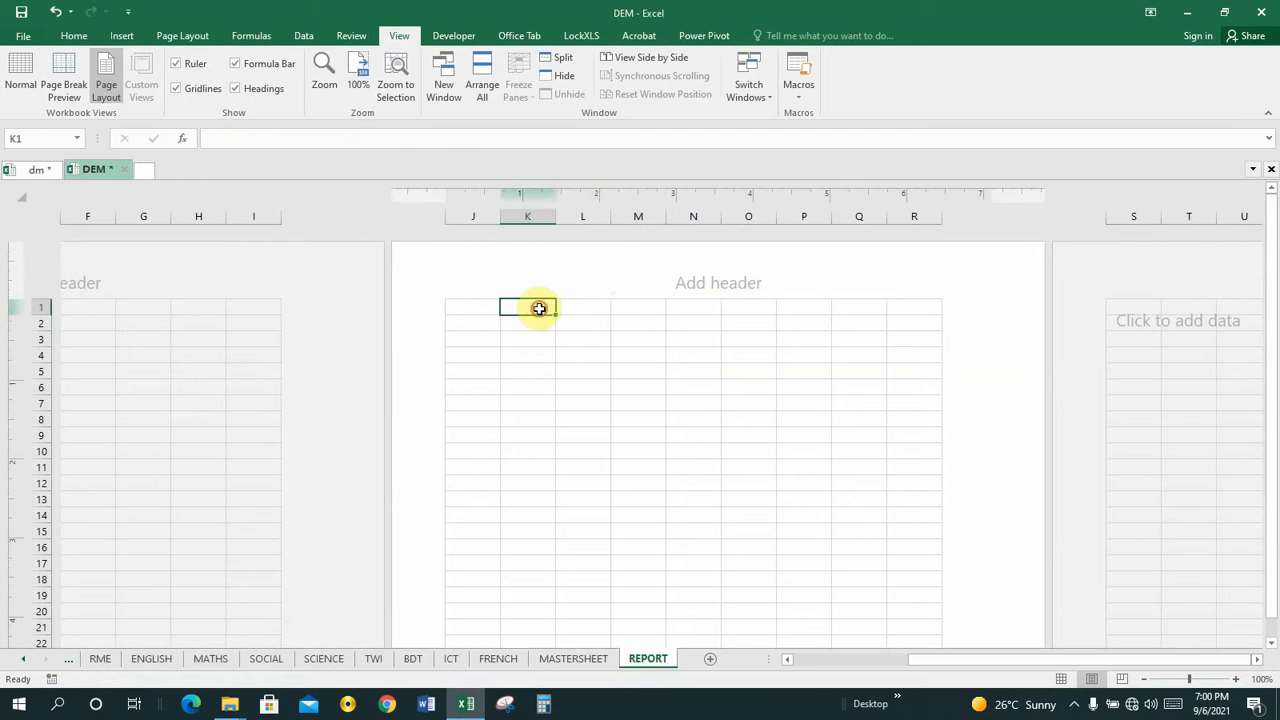
{"action": "left_click", "coordinate": [583, 308]}
Merge and center cells J1 to R1 across the second page of the REPORT sheet.
{"action": "left_click", "coordinate": [477, 311]}
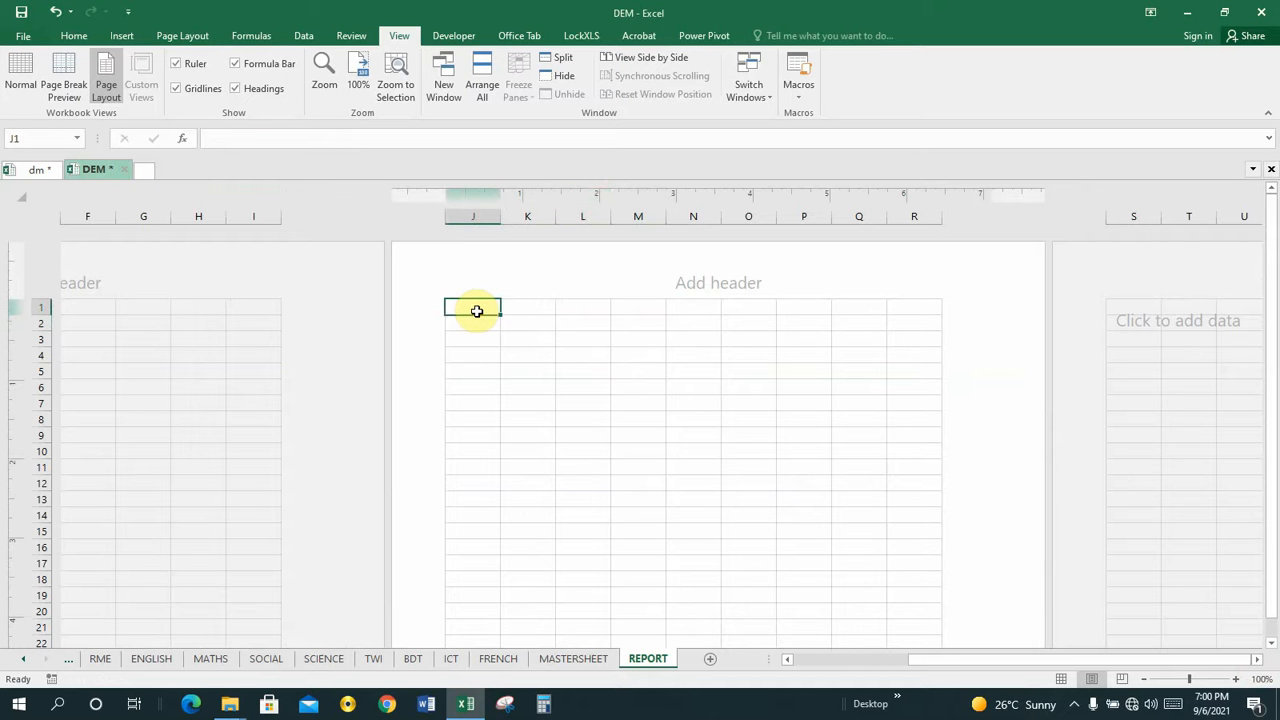
{"action": "key", "text": "shift+Right"}
{"action": "key", "text": "shift+Right"}
{"action": "key", "text": "shift+Right"}
{"action": "key", "text": "shift+Right"}
{"action": "key", "text": "shift+Right"}
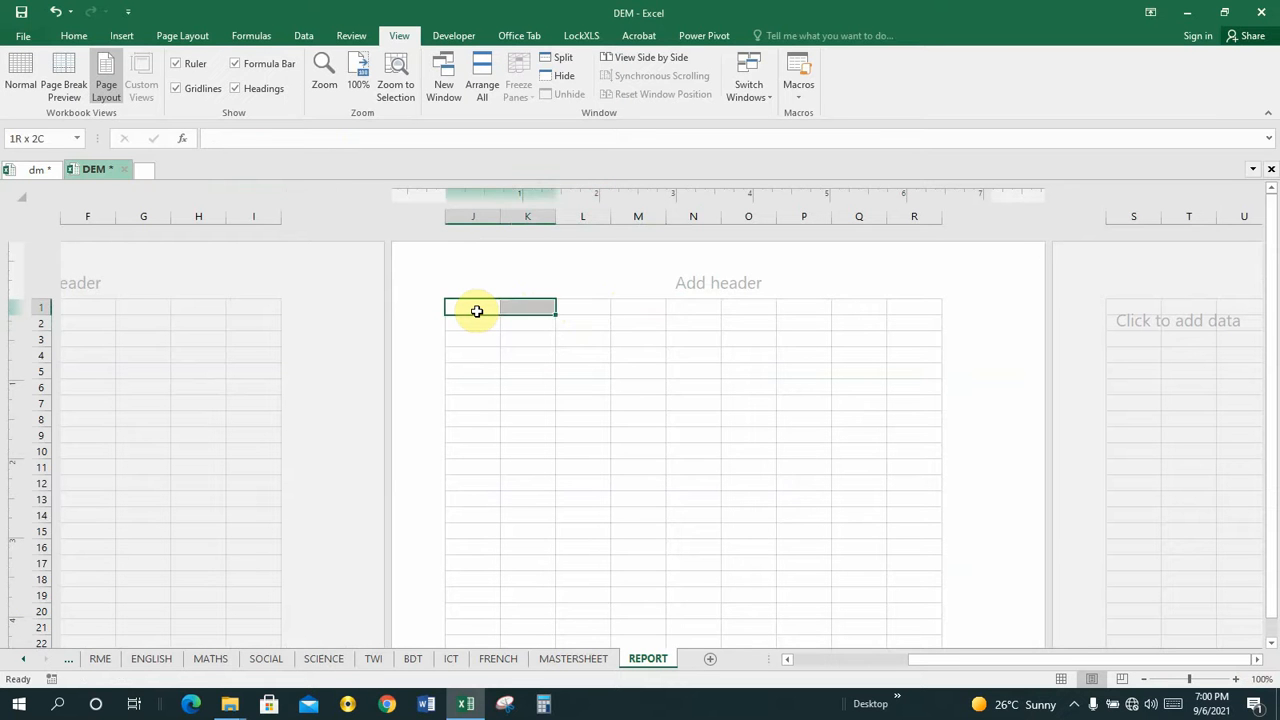
{"action": "key", "text": "shift+Right"}
{"action": "key", "text": "shift+Right"}
{"action": "key", "text": "shift+Right"}
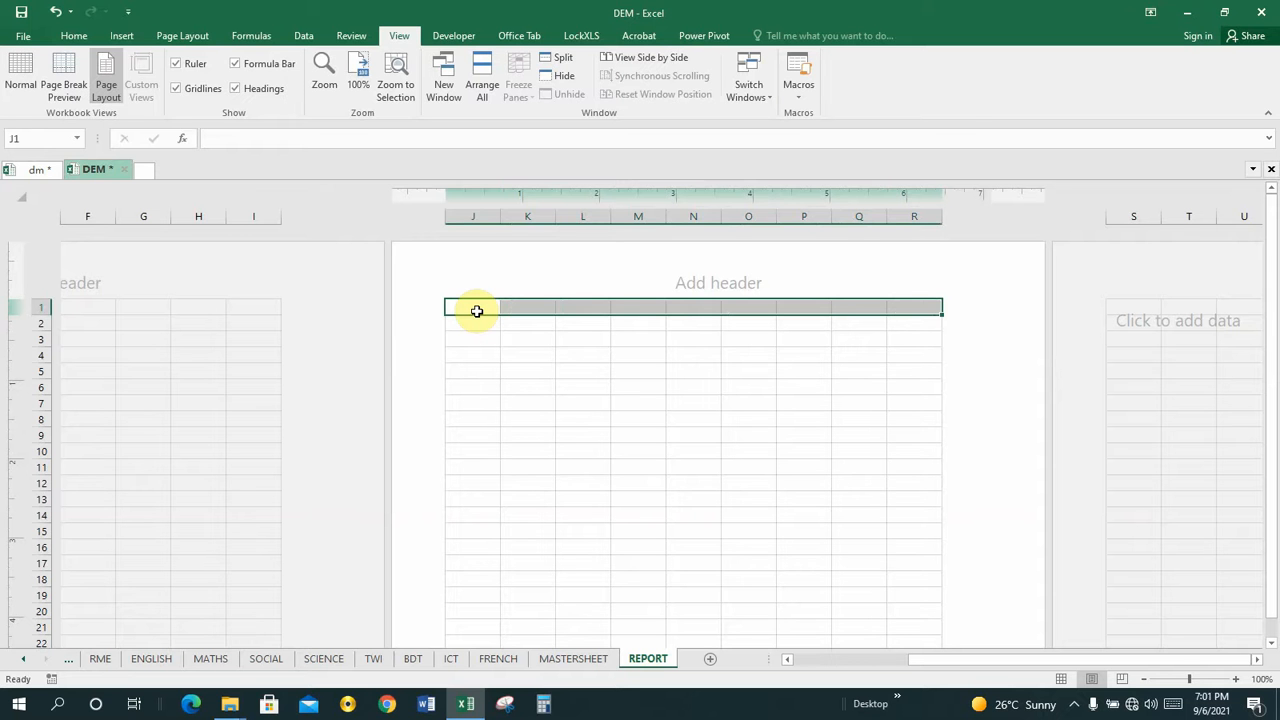
{"action": "left_click", "coordinate": [73, 40]}
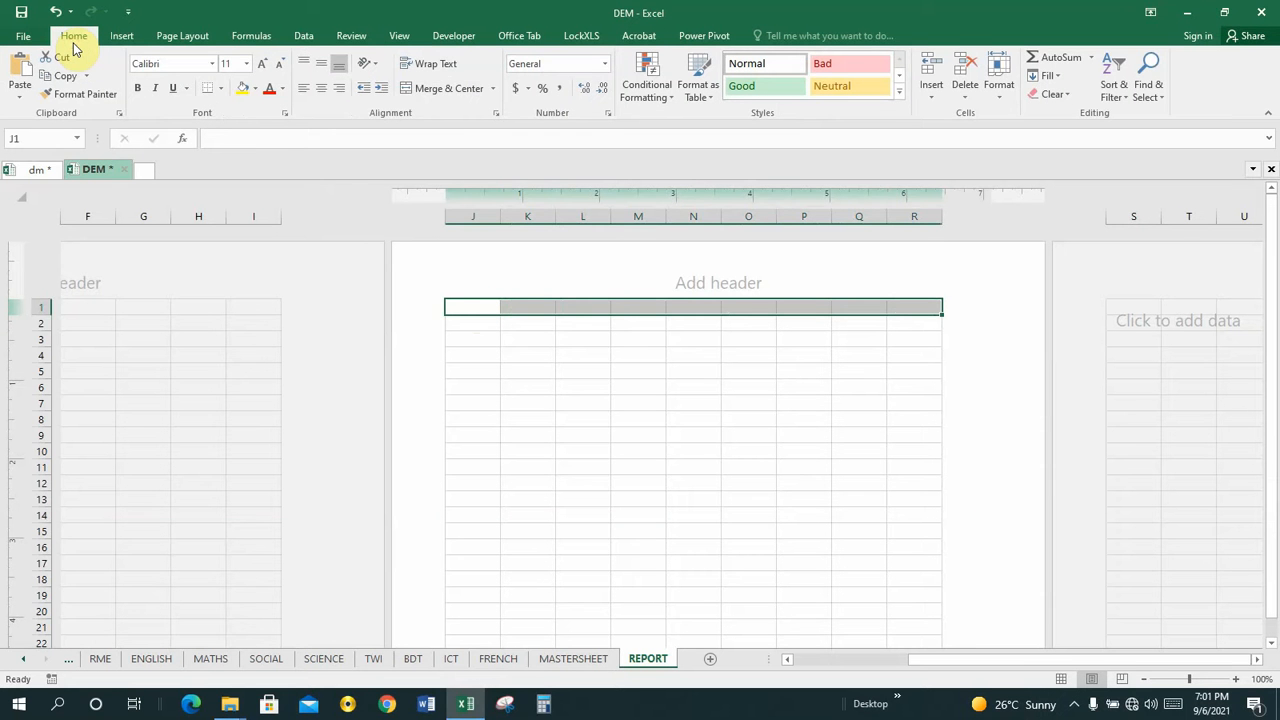
{"action": "left_click", "coordinate": [446, 92]}
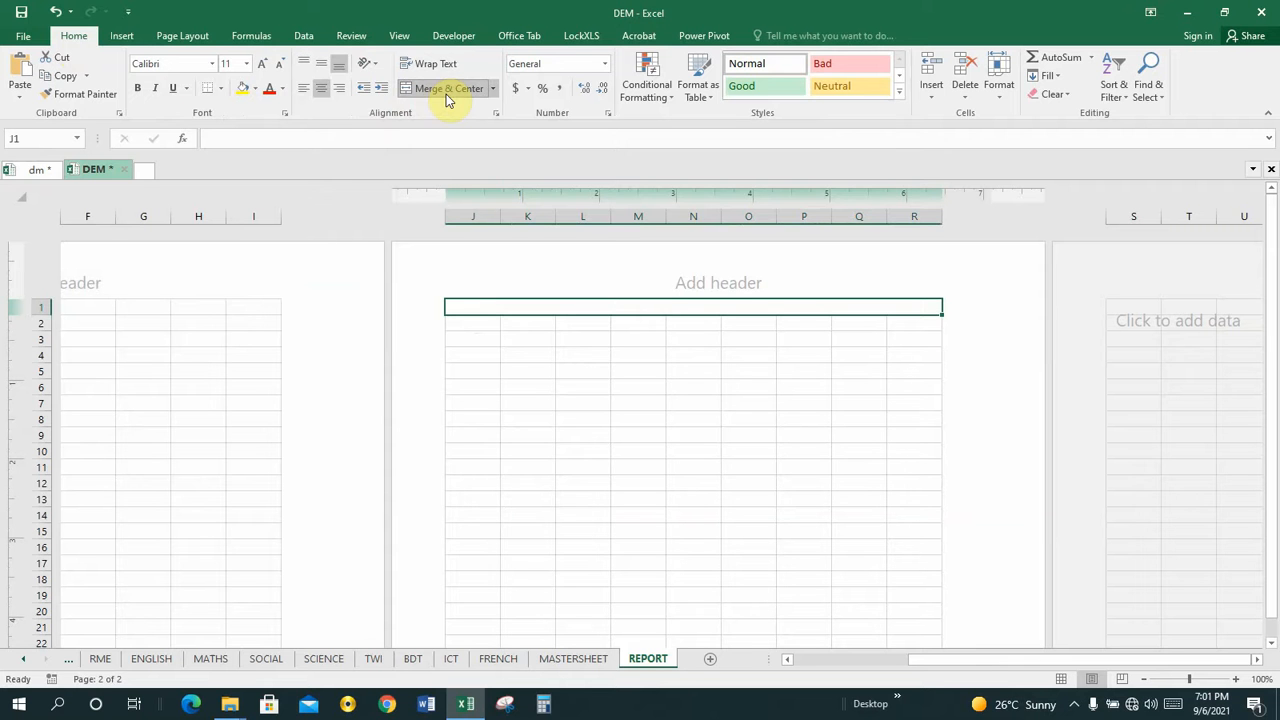
Enter the heading GHANA EDUCATION SERVICE in the merged row 1 cell.
{"action": "type", "text": "GHANA"}
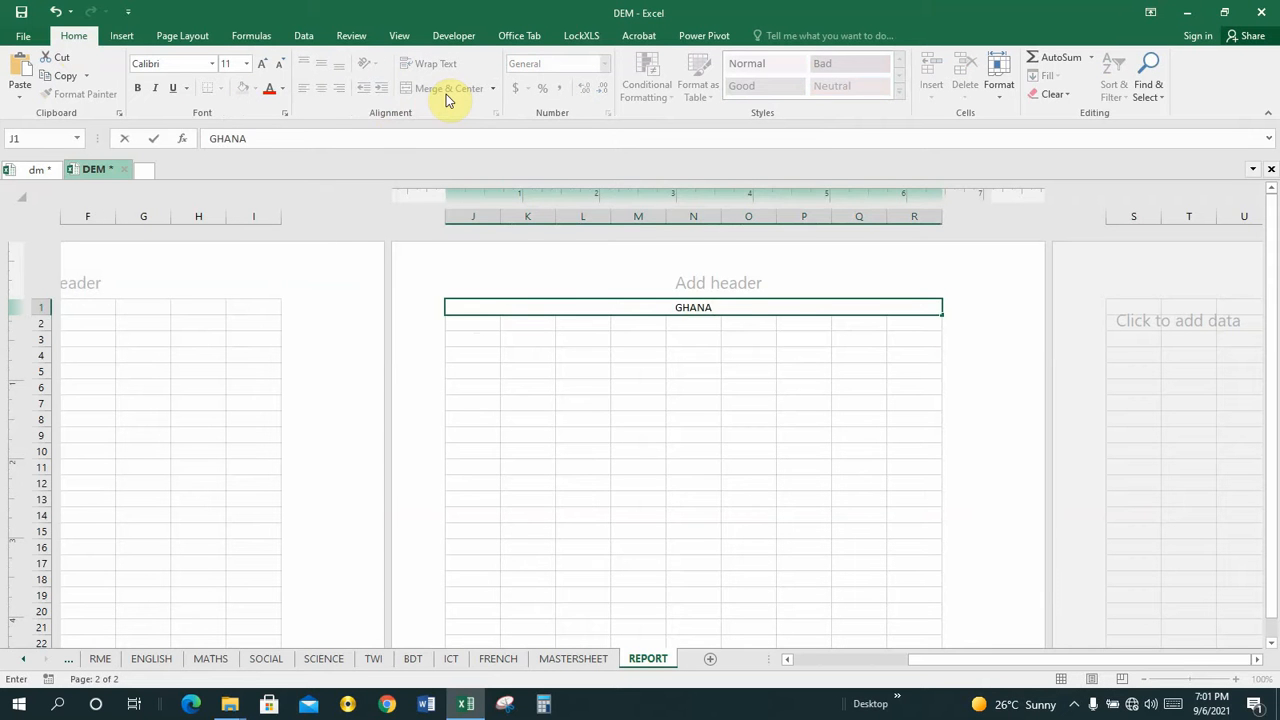
{"action": "type", "text": " EDUCATI"}
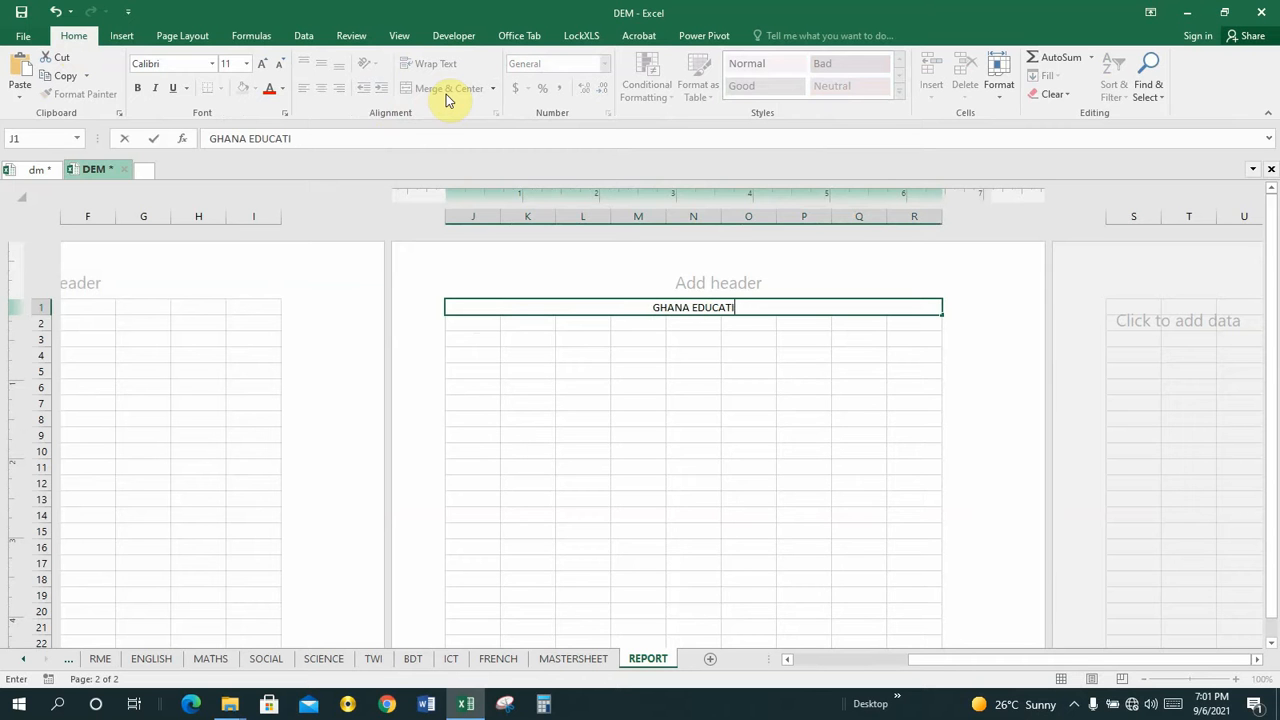
{"action": "type", "text": "ON S"}
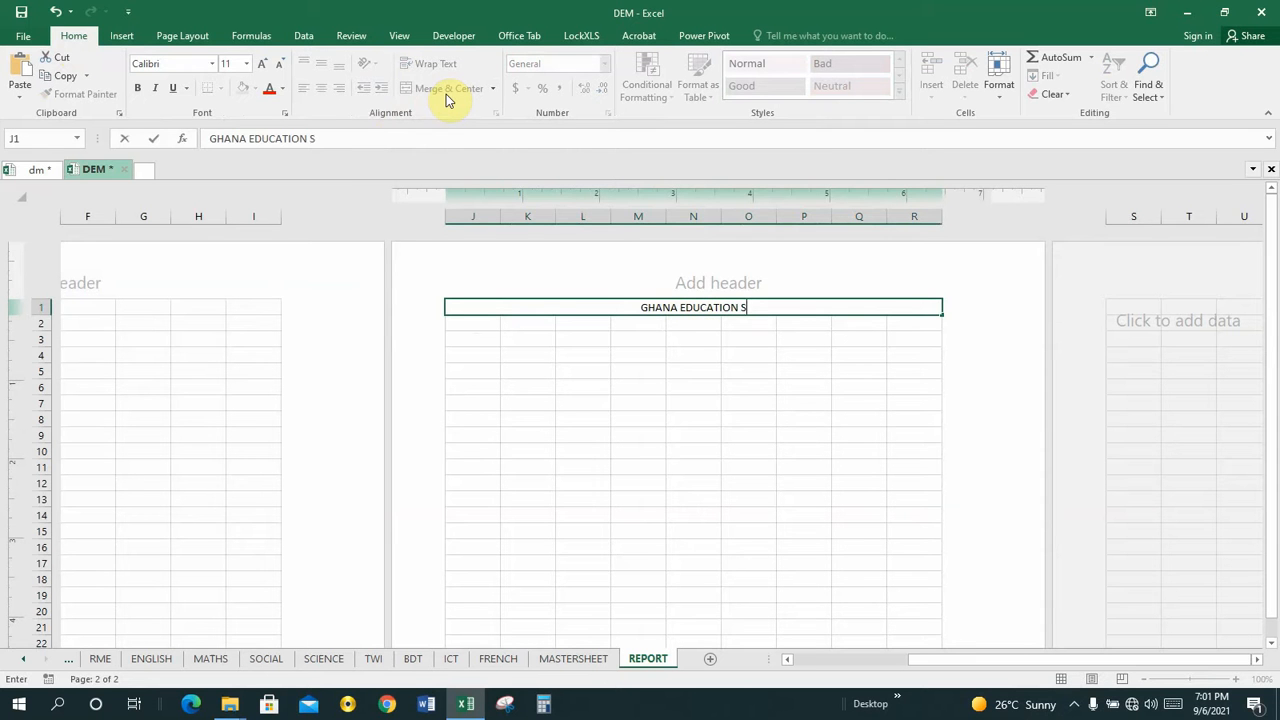
{"action": "type", "text": "ERVER"}
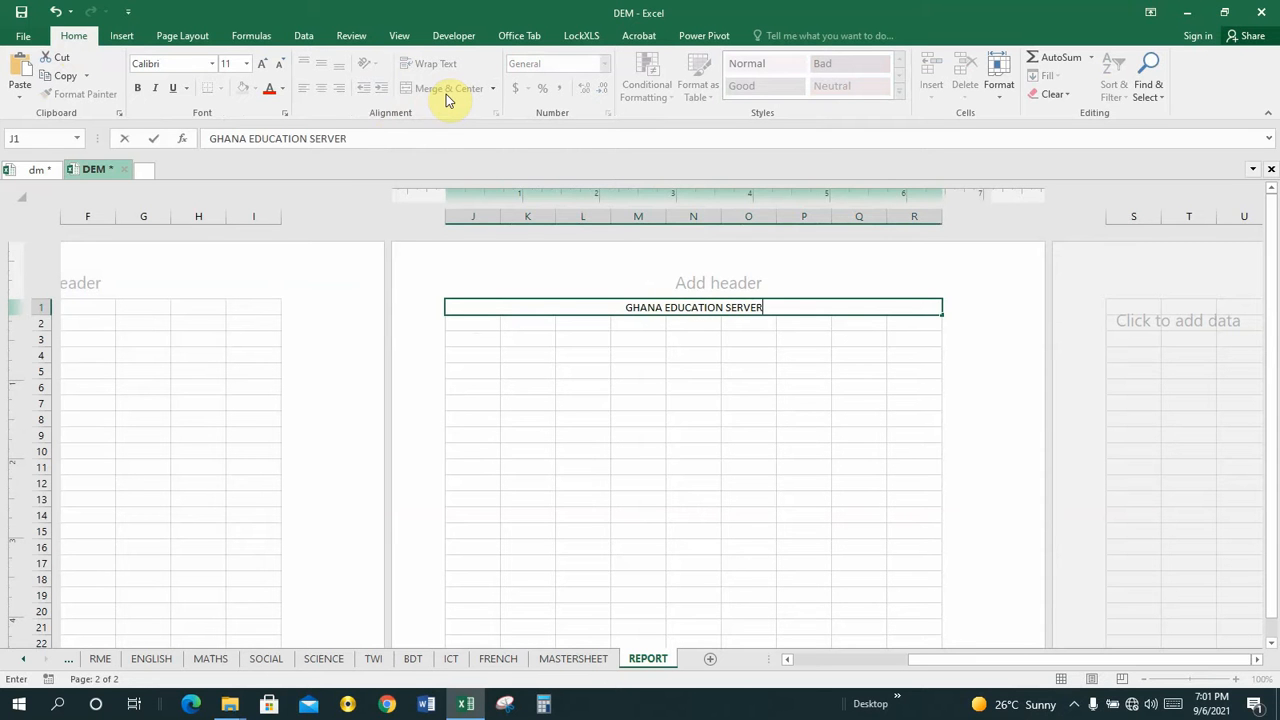
{"action": "key", "text": "BackSpace"}
{"action": "key", "text": "BackSpace"}
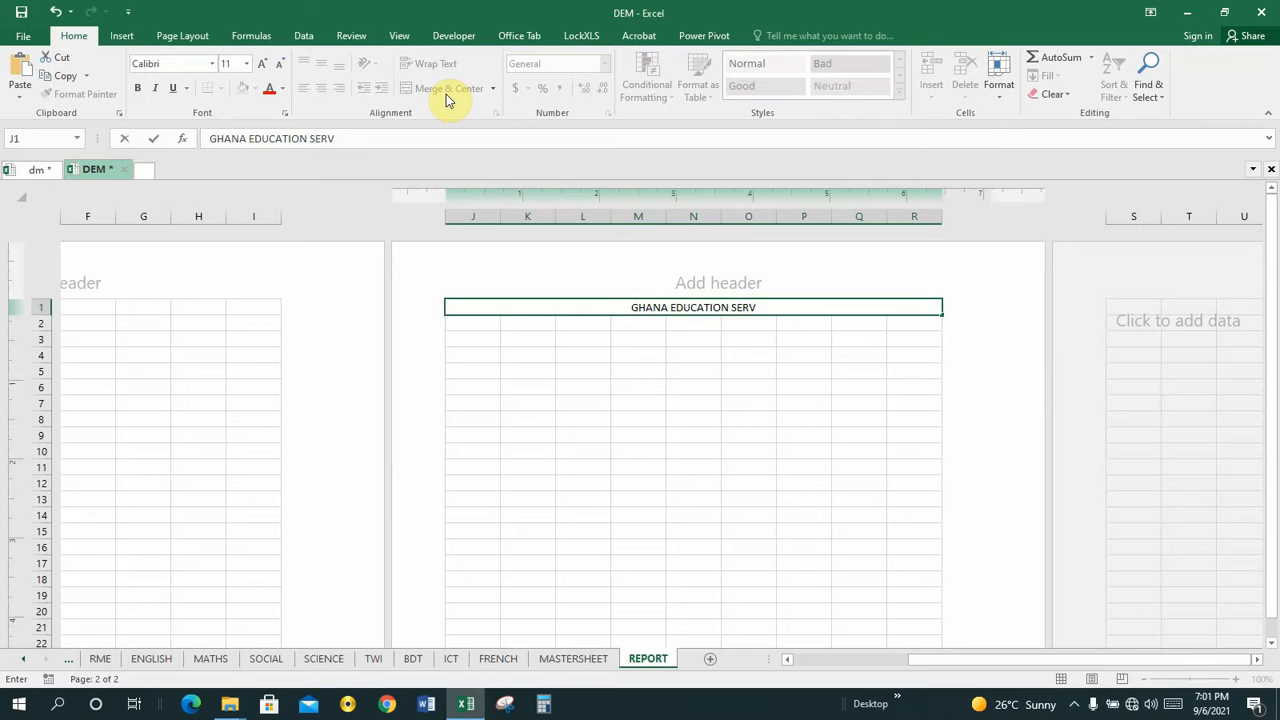
{"action": "type", "text": "ICE"}
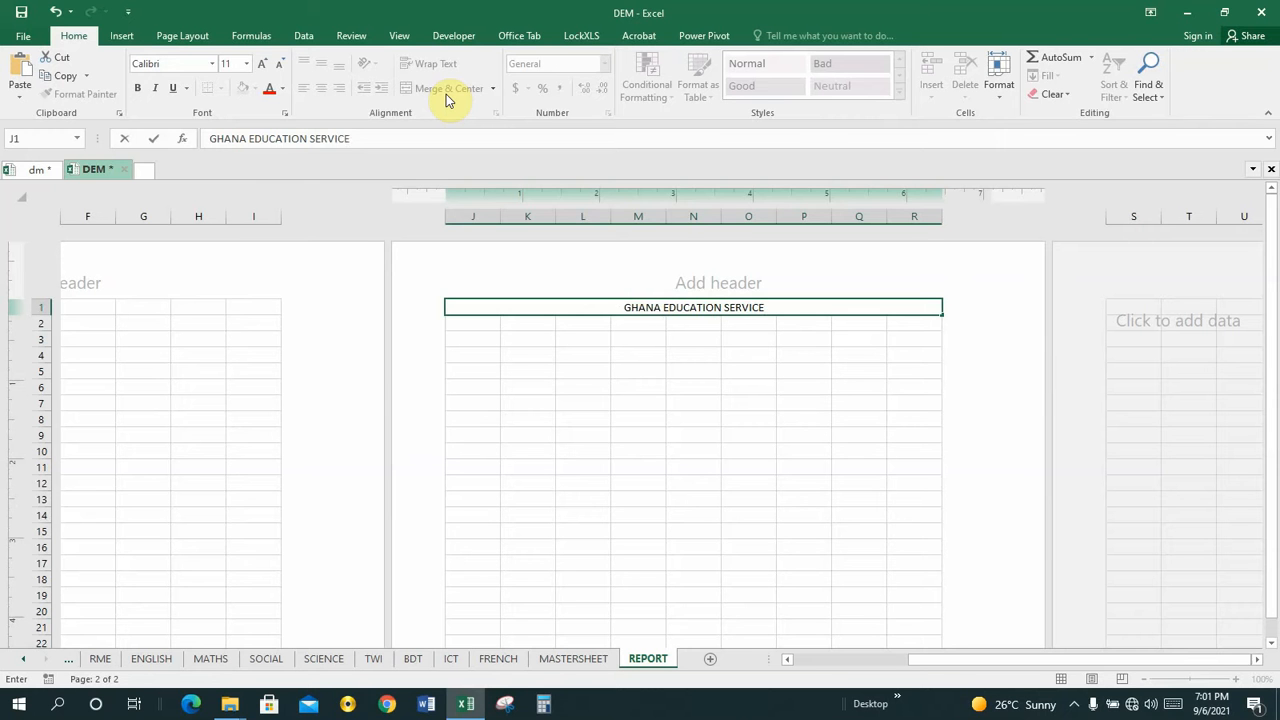
{"action": "key", "text": "Return"}
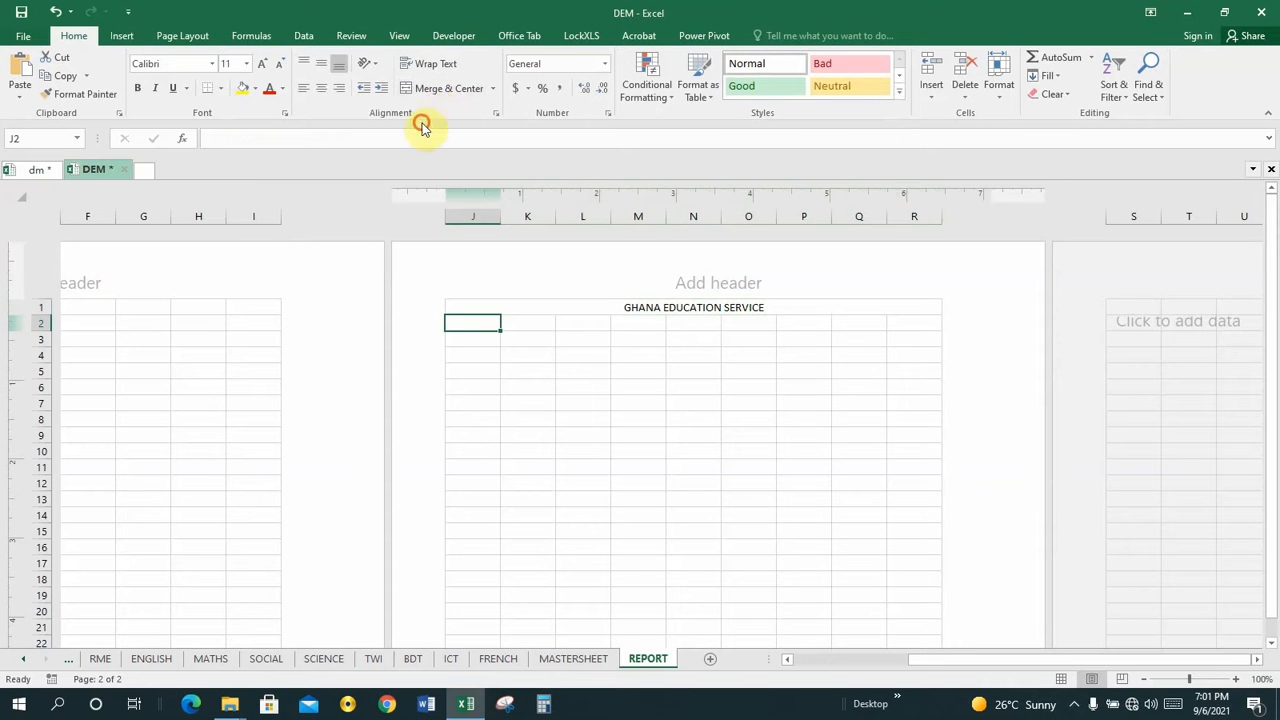
Compare the row 1 heading with the heading block of the finished report in the dm workbook.
{"action": "left_click", "coordinate": [664, 308]}
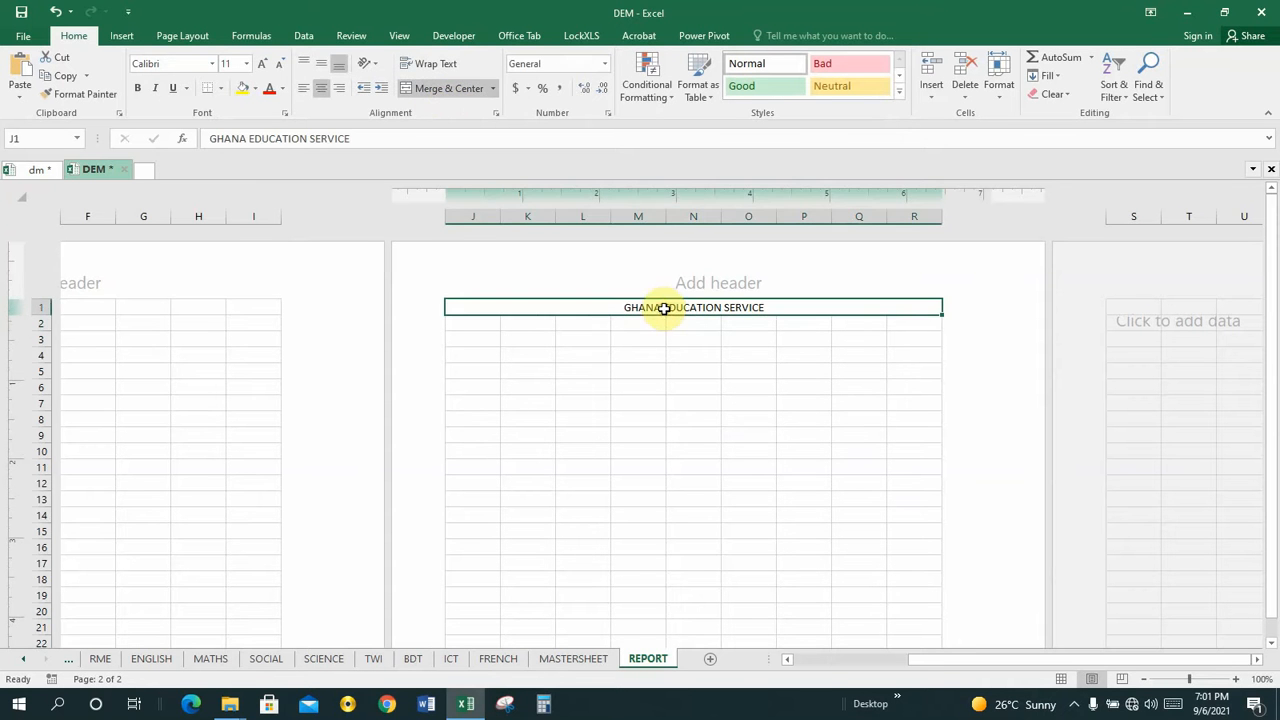
{"action": "left_click", "coordinate": [30, 170]}
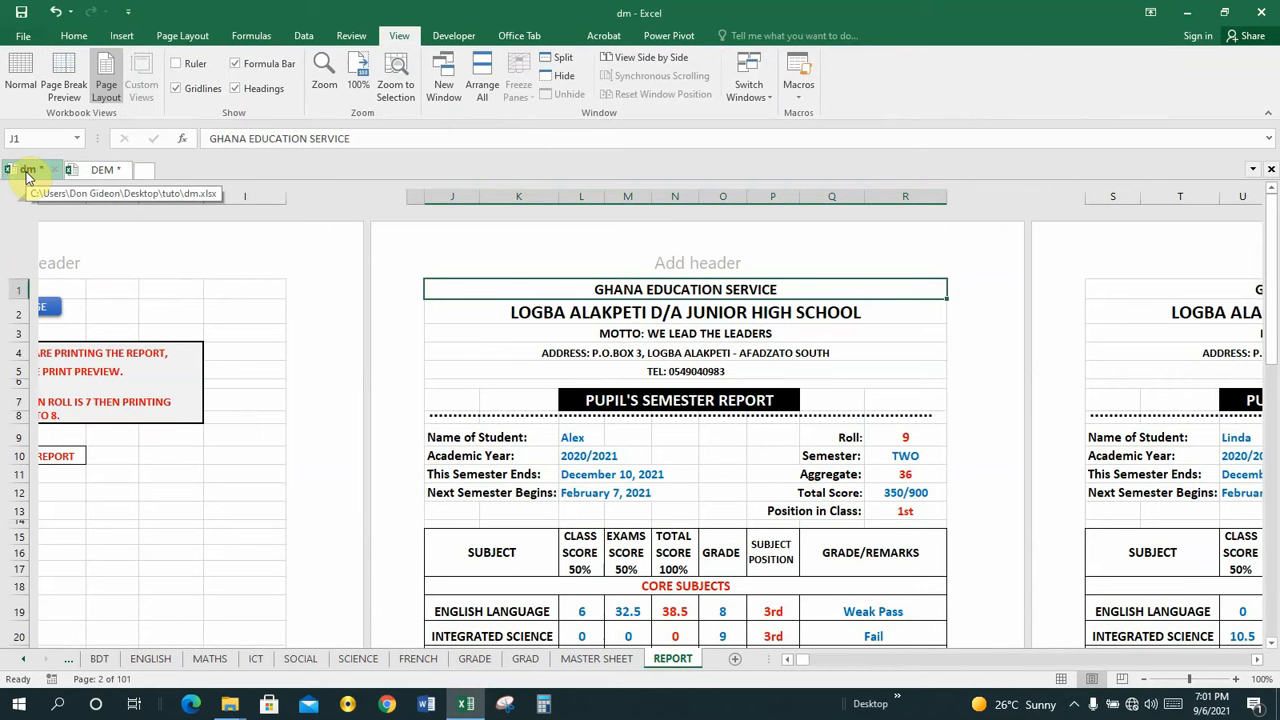
{"action": "left_click", "coordinate": [93, 172]}
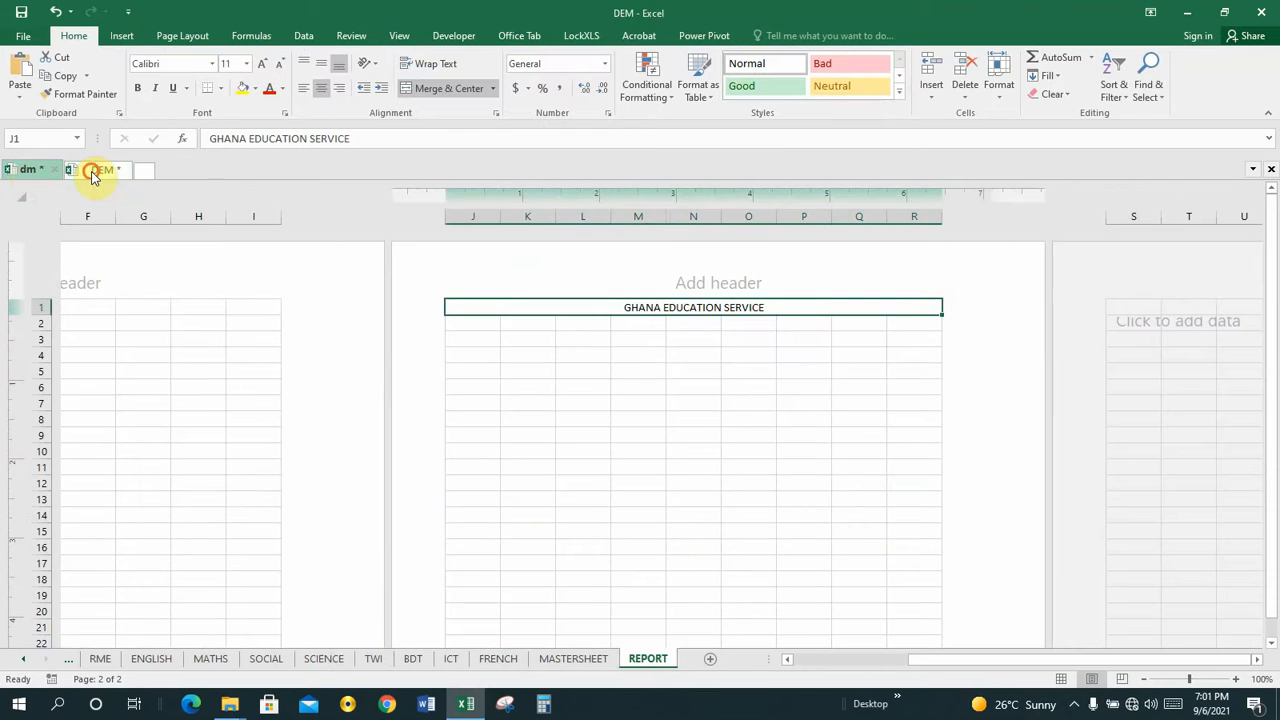
Merge and center cells J2 to R2 below the GHANA EDUCATION SERVICE heading.
{"action": "left_click", "coordinate": [639, 322]}
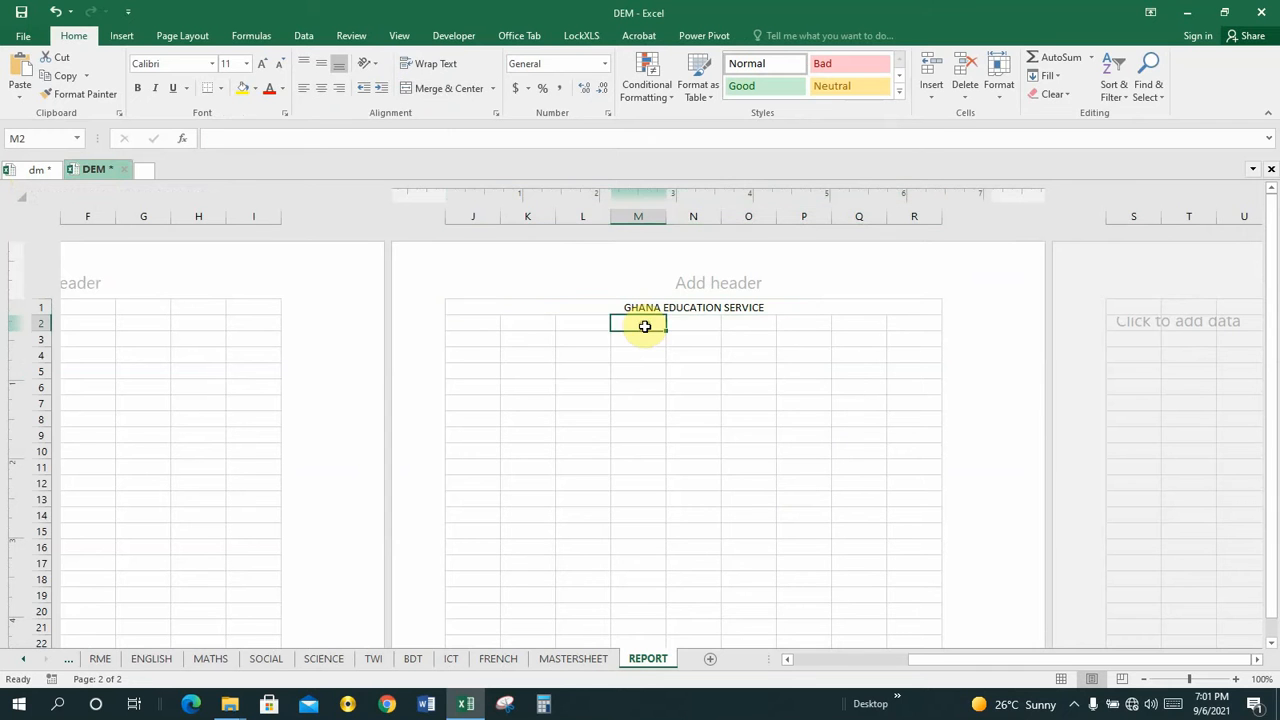
{"action": "left_click", "coordinate": [469, 321]}
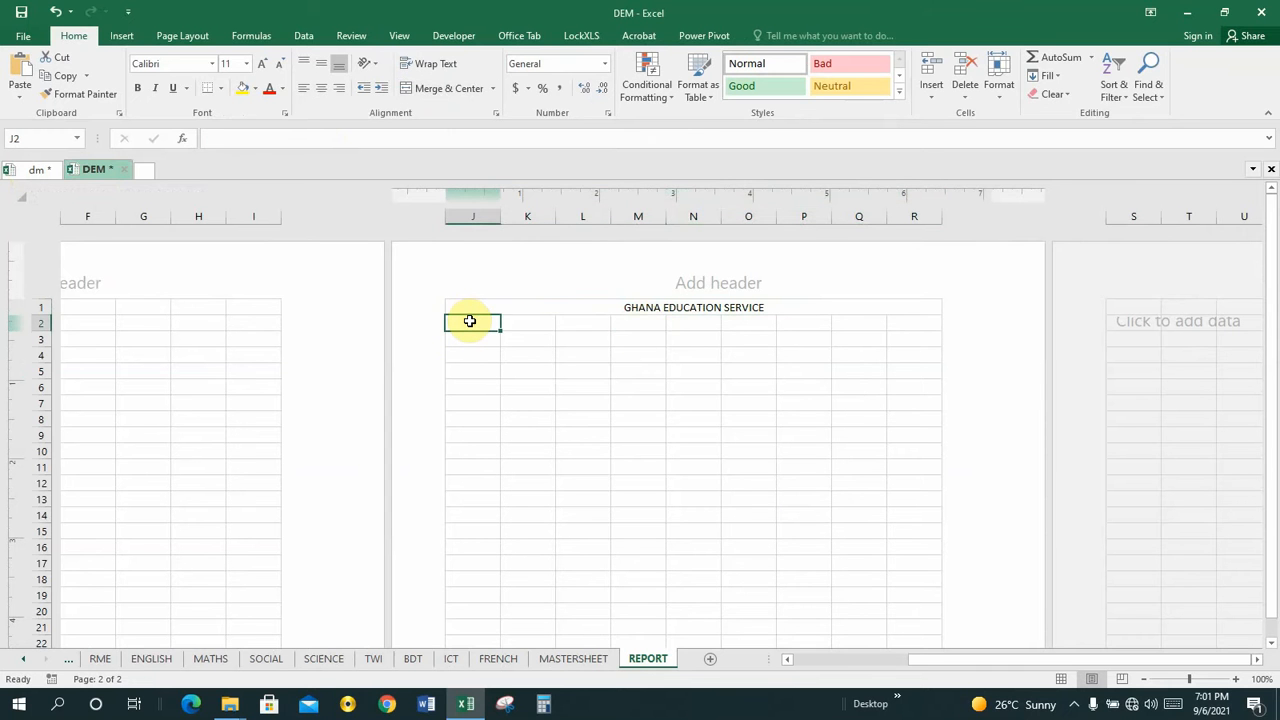
{"action": "key", "text": "shift+Right"}
{"action": "key", "text": "shift+Right"}
{"action": "key", "text": "shift+Right"}
{"action": "key", "text": "shift+Right"}
{"action": "key", "text": "shift+Right"}
{"action": "key", "text": "shift+Right"}
{"action": "key", "text": "shift+Right"}
{"action": "key", "text": "shift+Right"}
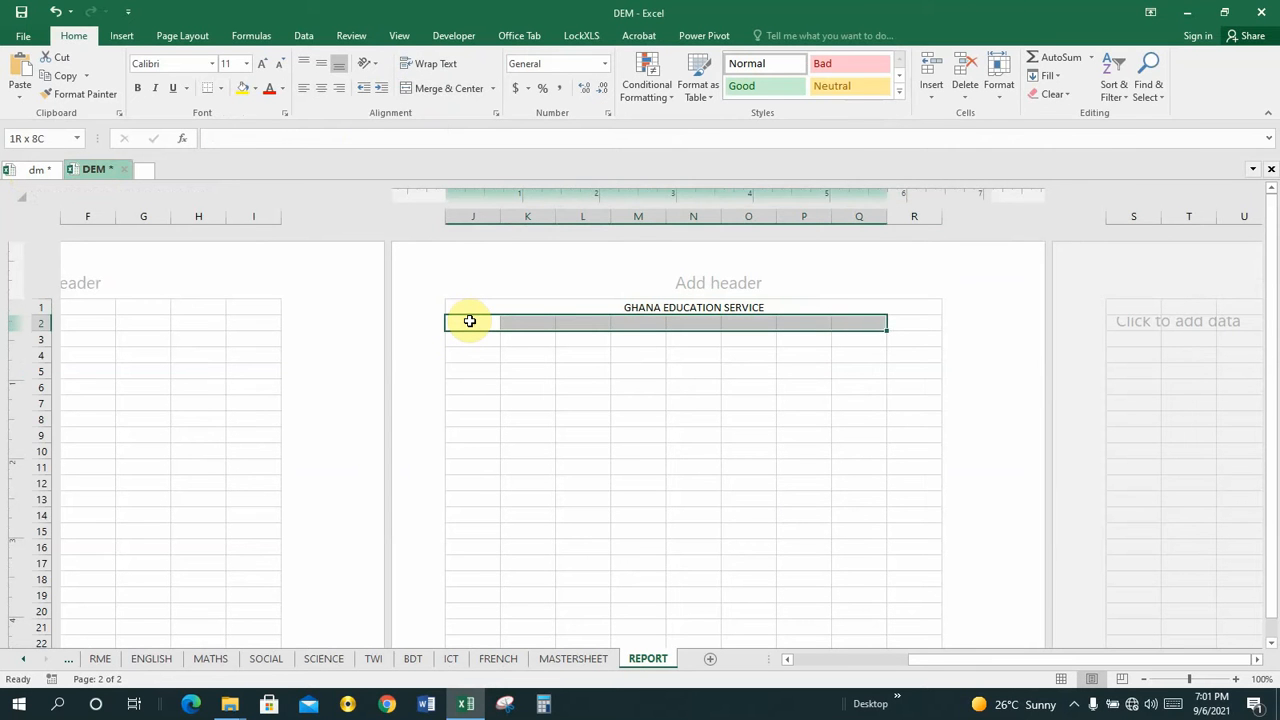
{"action": "left_click", "coordinate": [446, 92]}
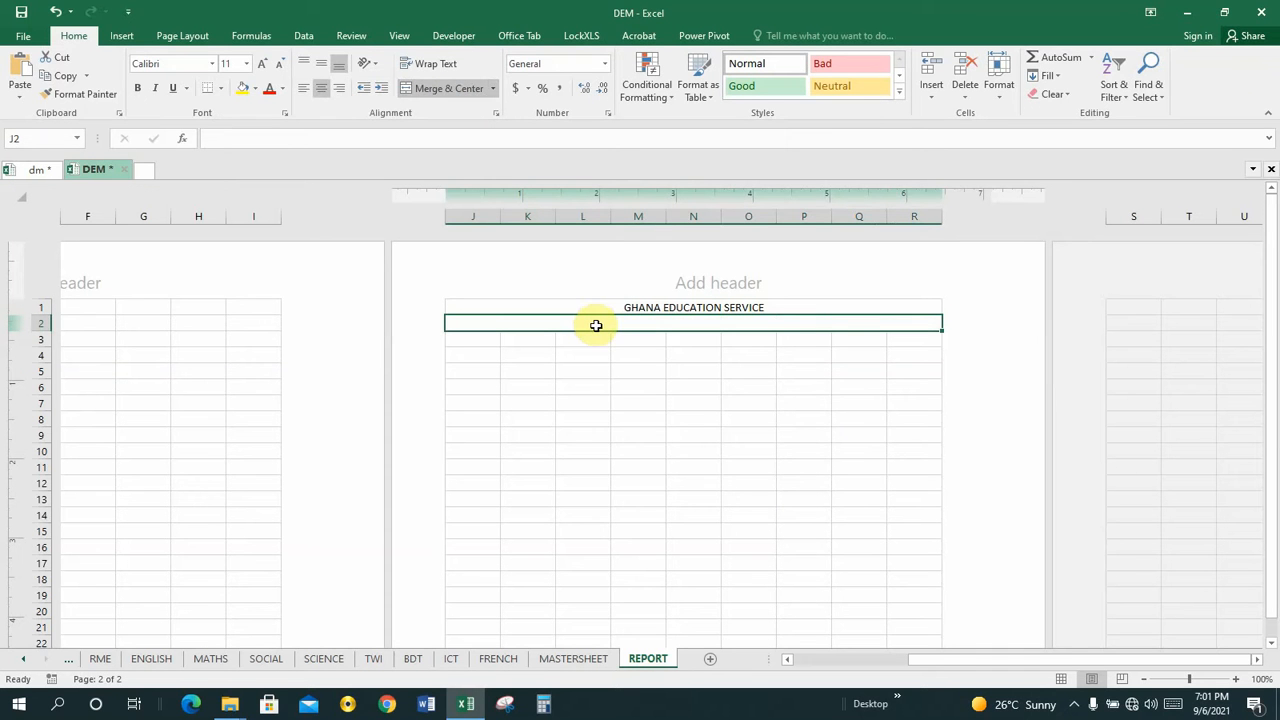
Check the cell that holds the school name on the SETTINGS sheet, as the source for the report heading.
{"action": "left_click", "coordinate": [25, 667]}
{"action": "left_click", "coordinate": [25, 667]}
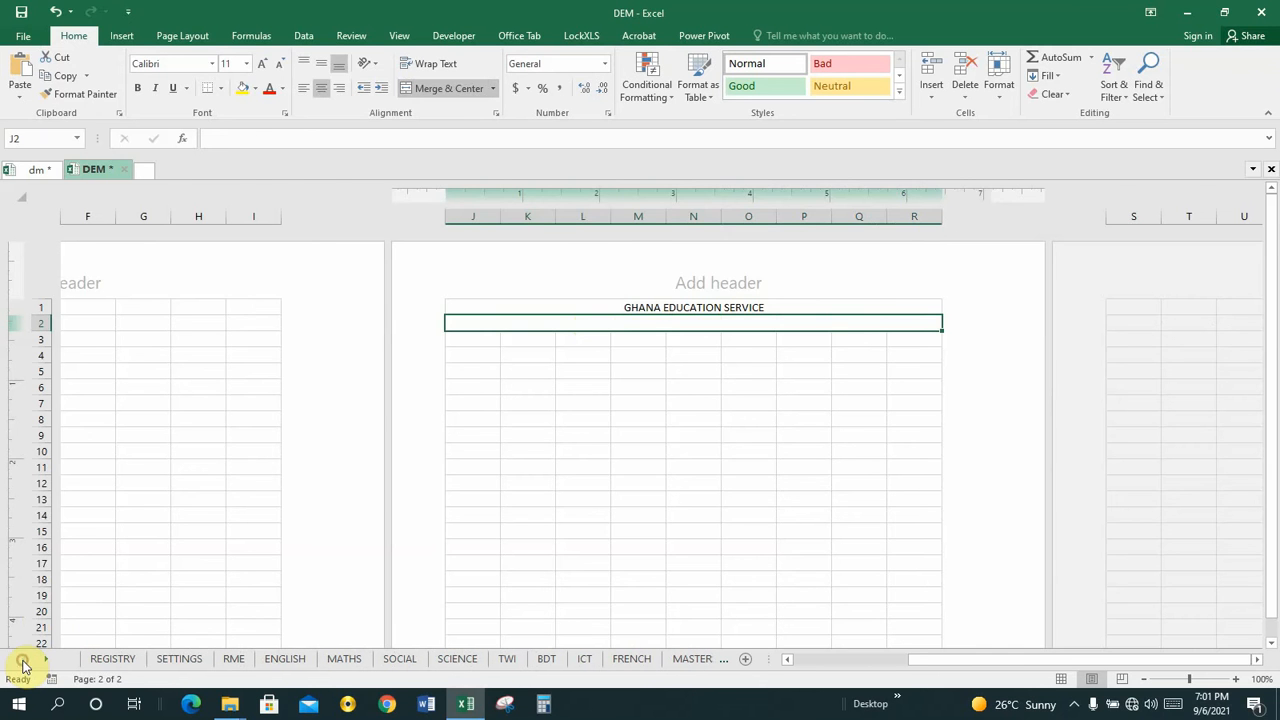
{"action": "left_click", "coordinate": [168, 662]}
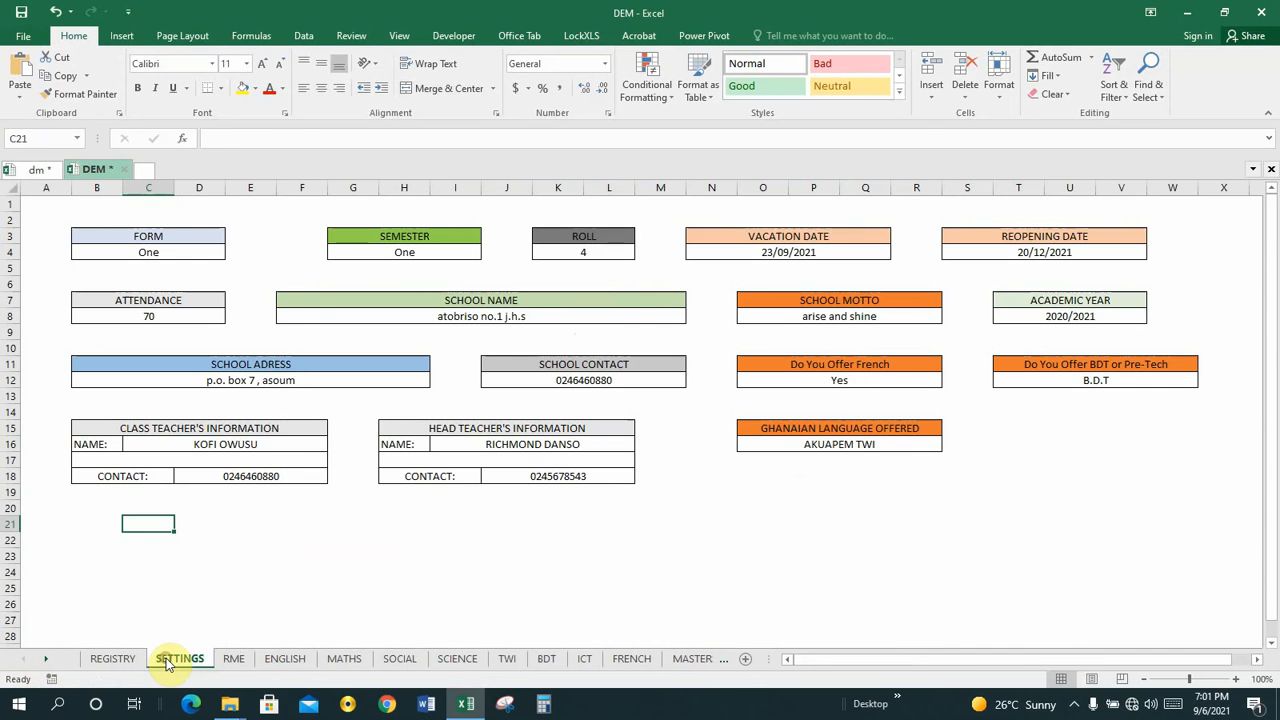
{"action": "left_click", "coordinate": [478, 316]}
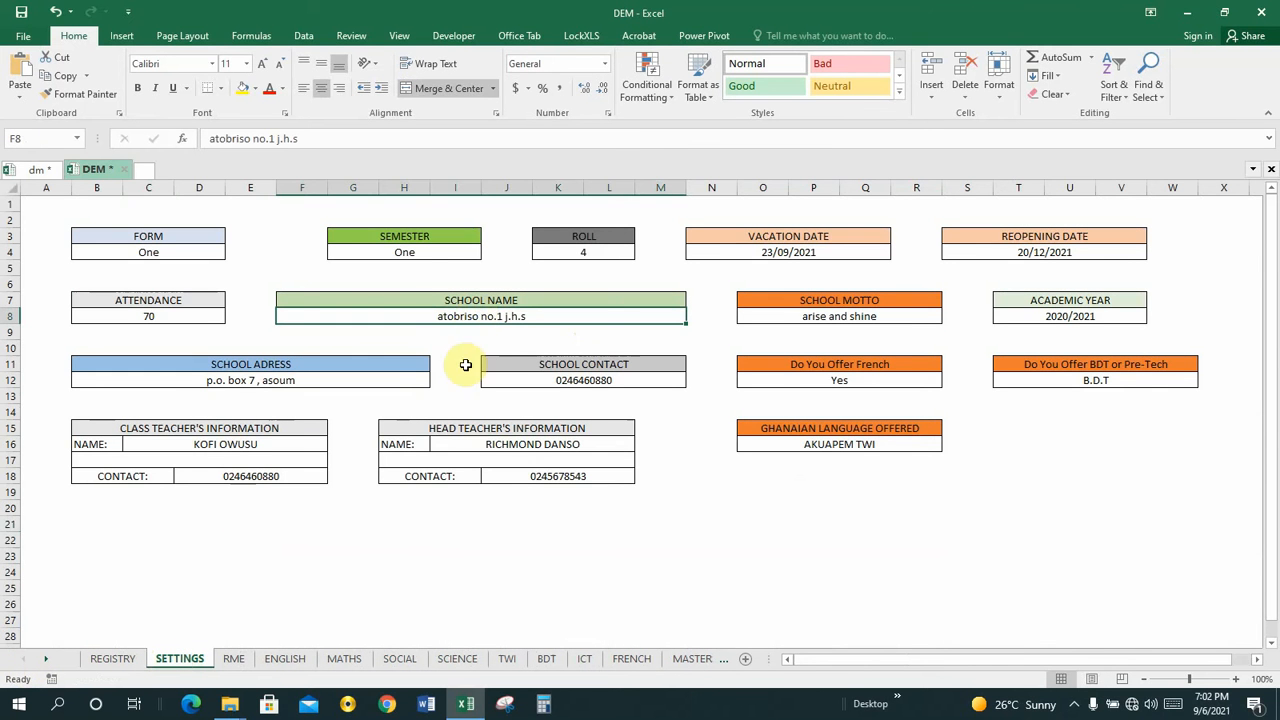
{"action": "left_click", "coordinate": [720, 661]}
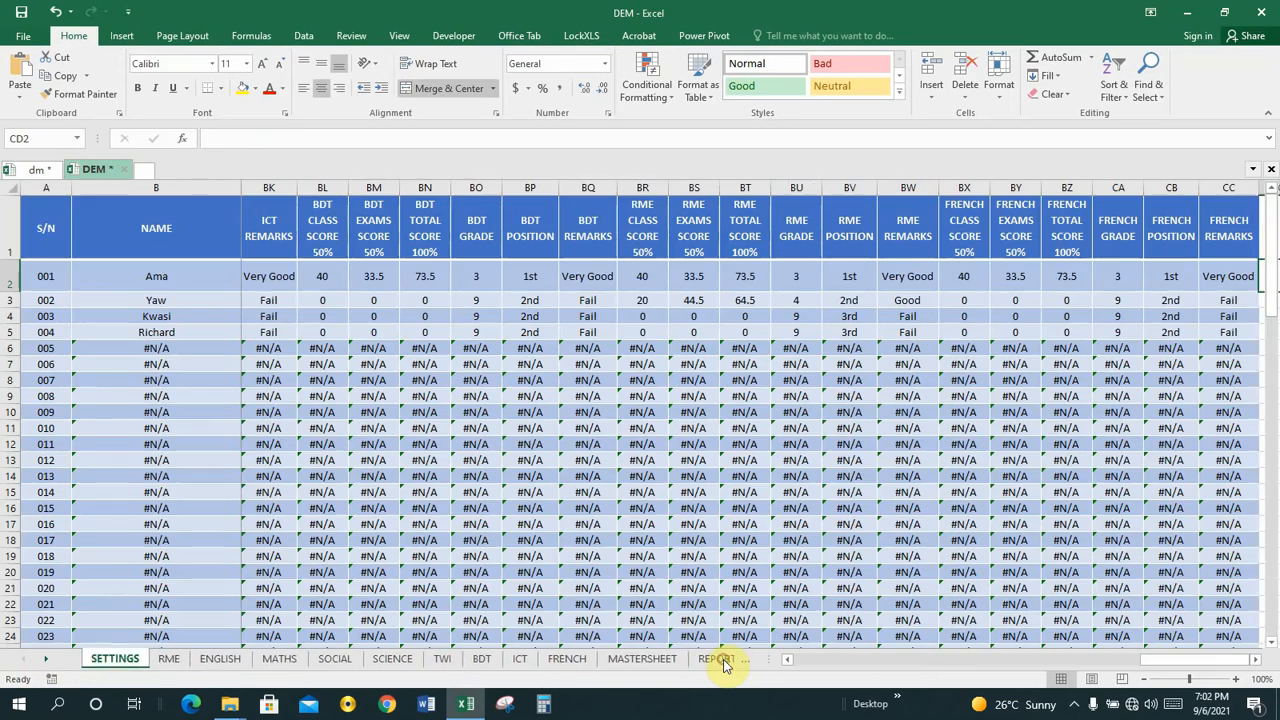